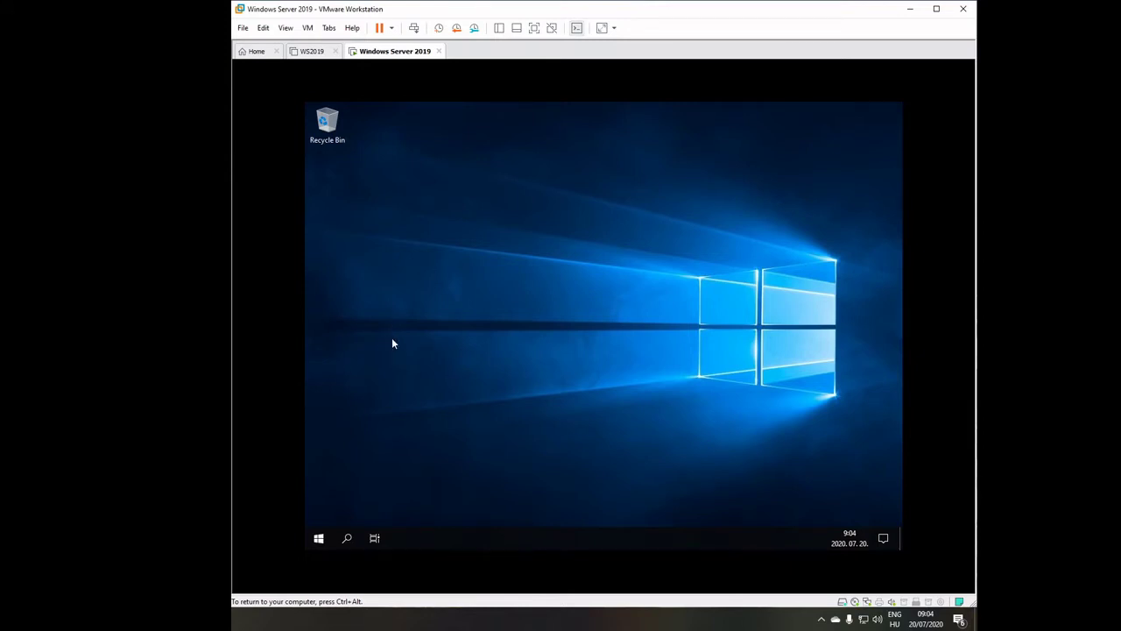
# Open an administrator Command Prompt from the Run dialog.
pyautogui.click(318, 540)
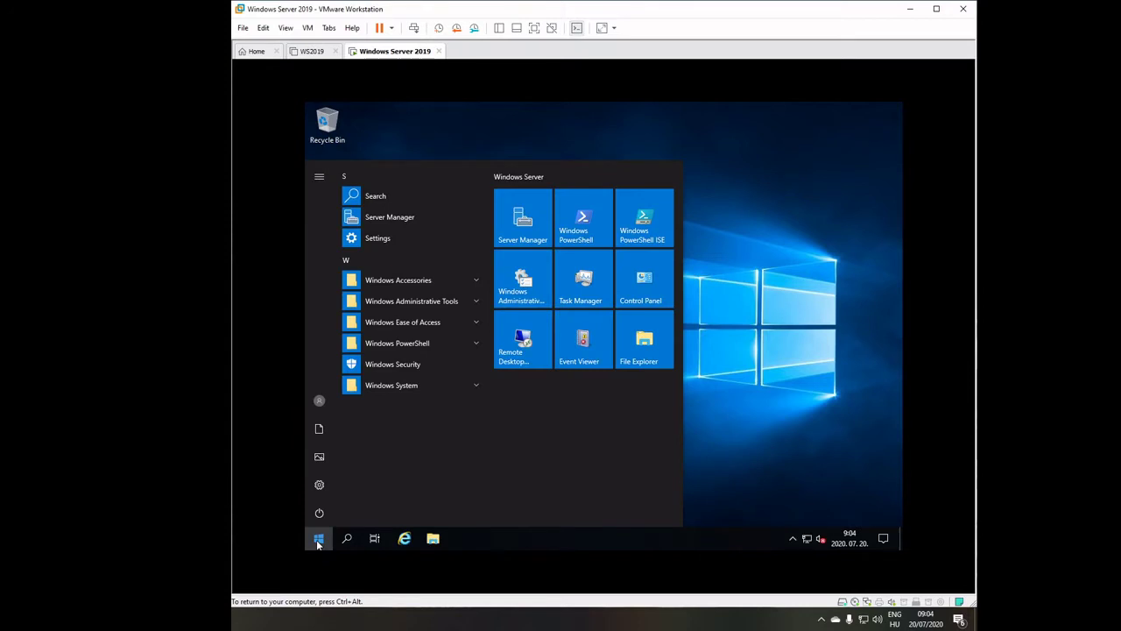
pyautogui.click(318, 539)
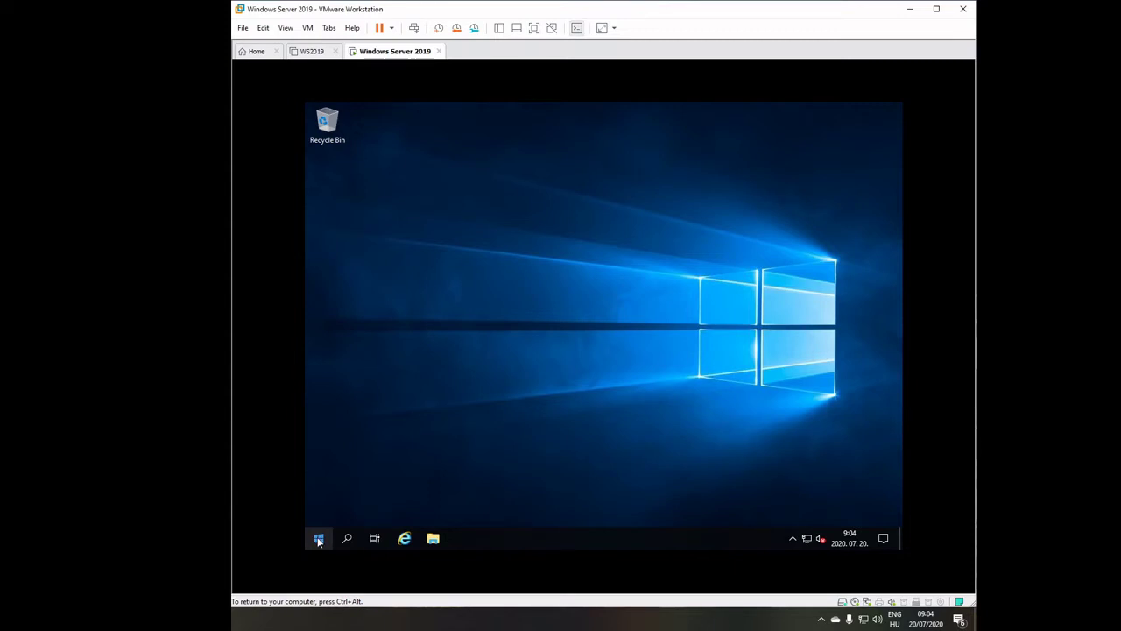
pyautogui.rightClick(318, 540)
pyautogui.click(343, 482)
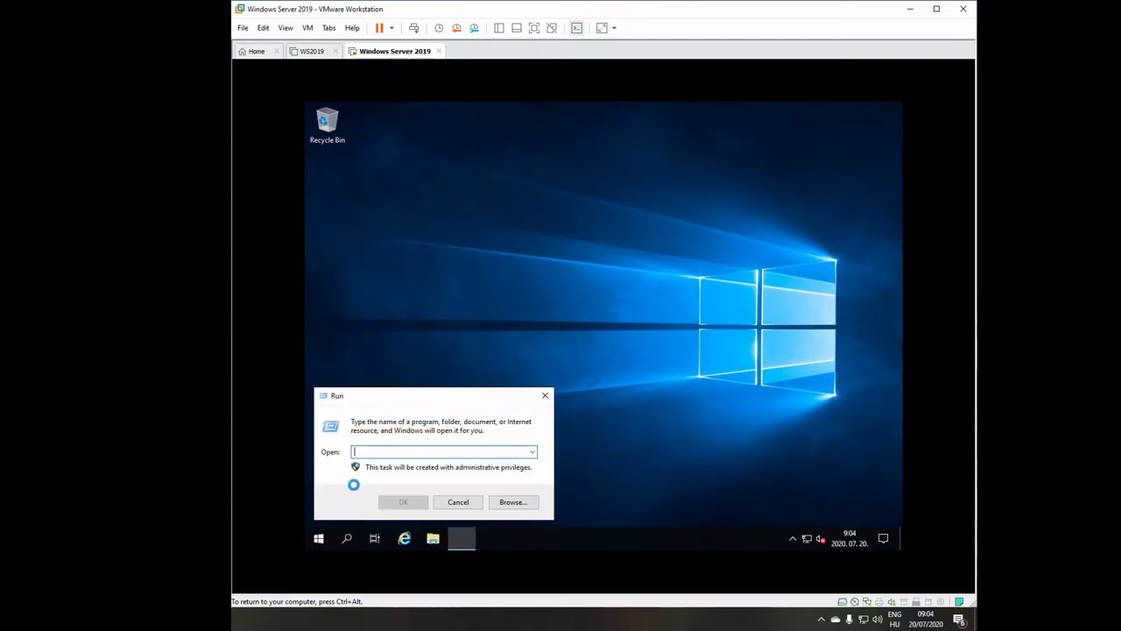
pyautogui.write('ncpa.cpl')
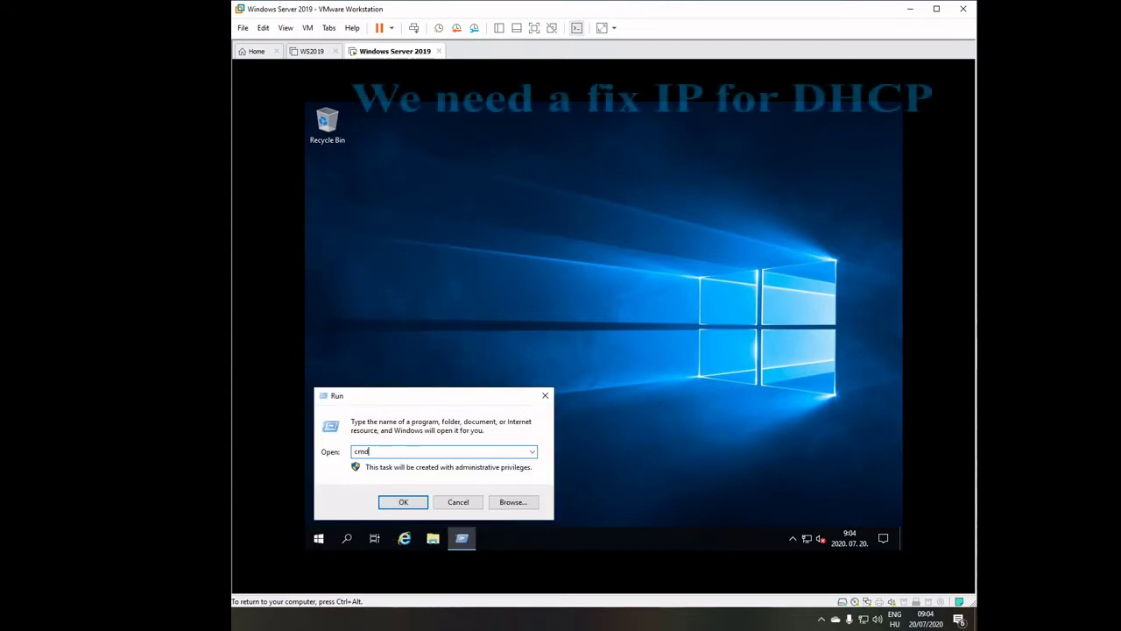
pyautogui.press('Return')
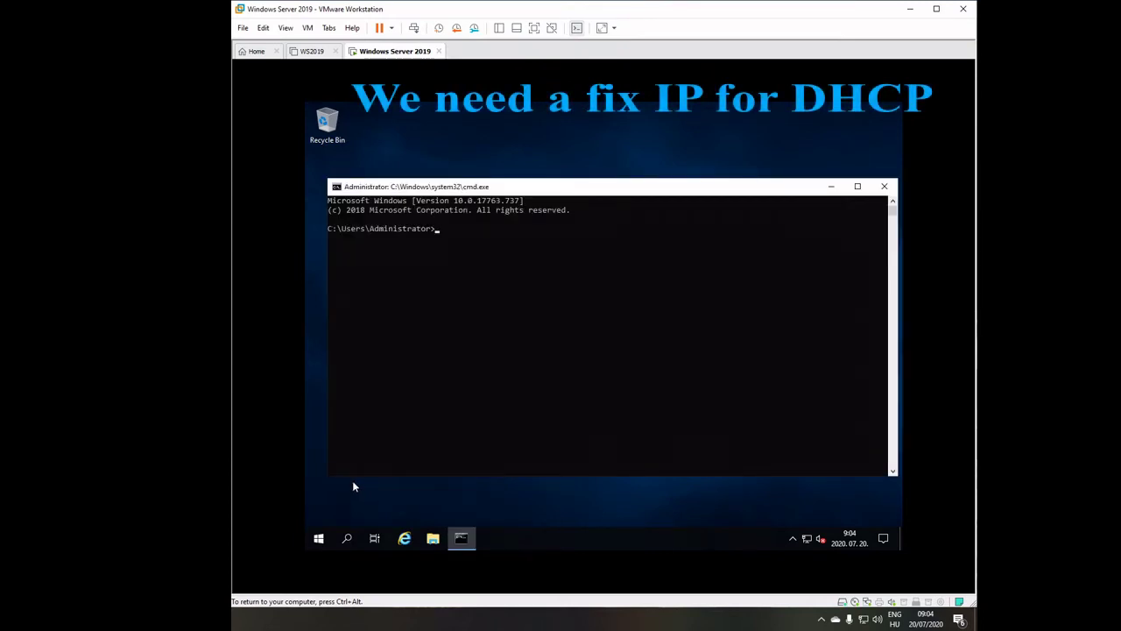
# Run ipconfig, showing IPv4 192.168.75.150, mask 255.255.255.0, gateway 192.168.75.2.
pyautogui.write('ipconfig')
pyautogui.press('Return')
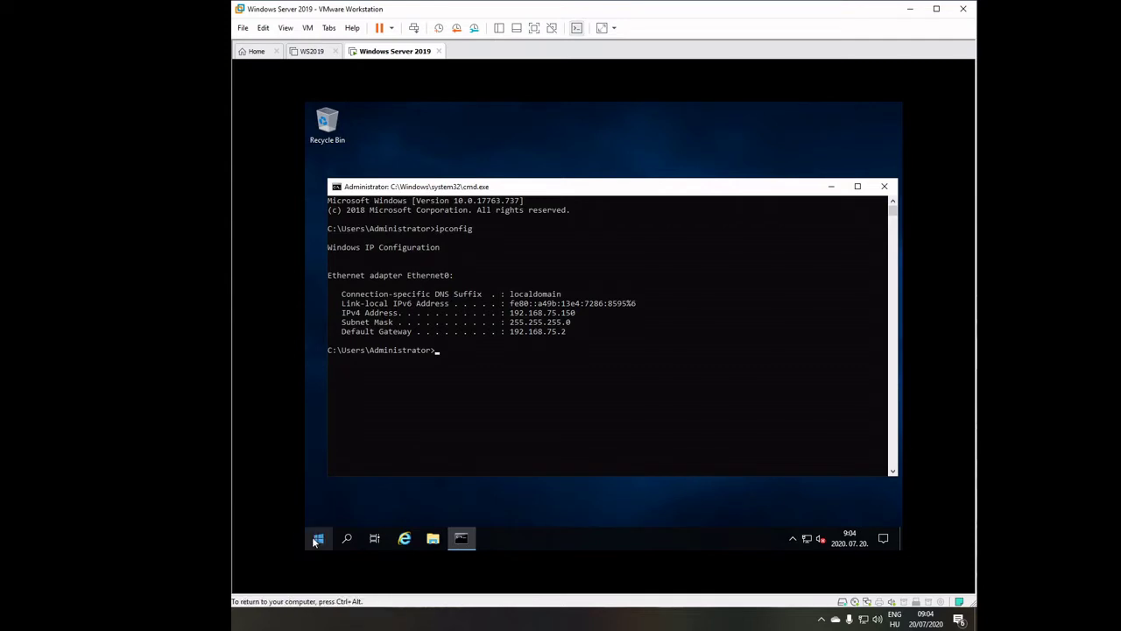
pyautogui.rightClick(317, 540)
# Launch ncpa.cpl to show the Network Connections window.
pyautogui.click(345, 475)
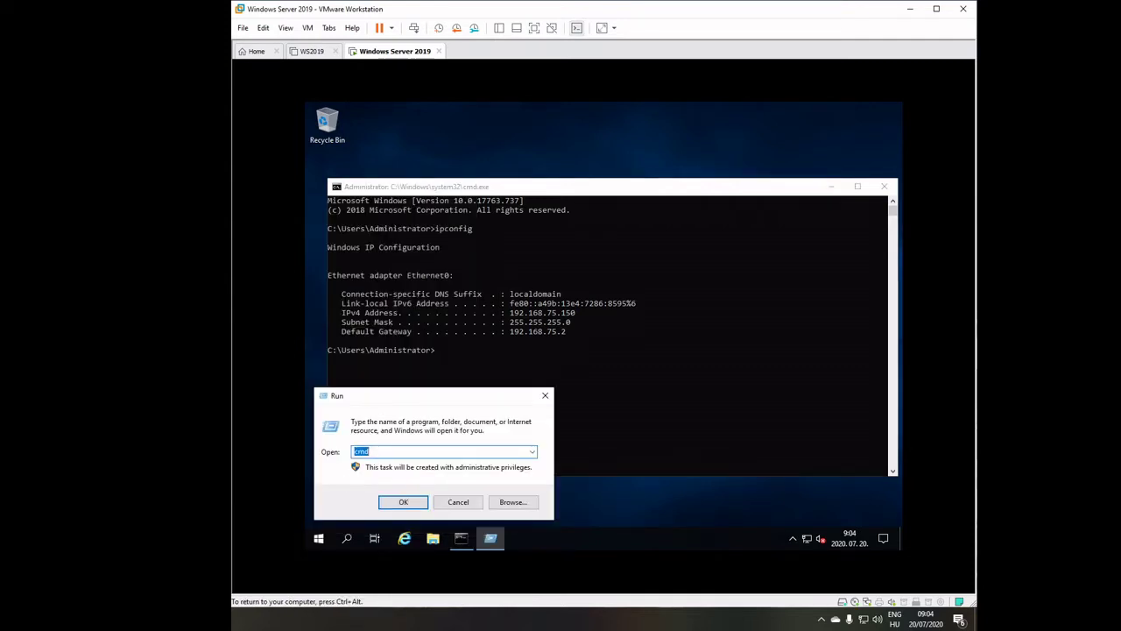
pyautogui.write('ncpa.cpl')
pyautogui.press('Return')
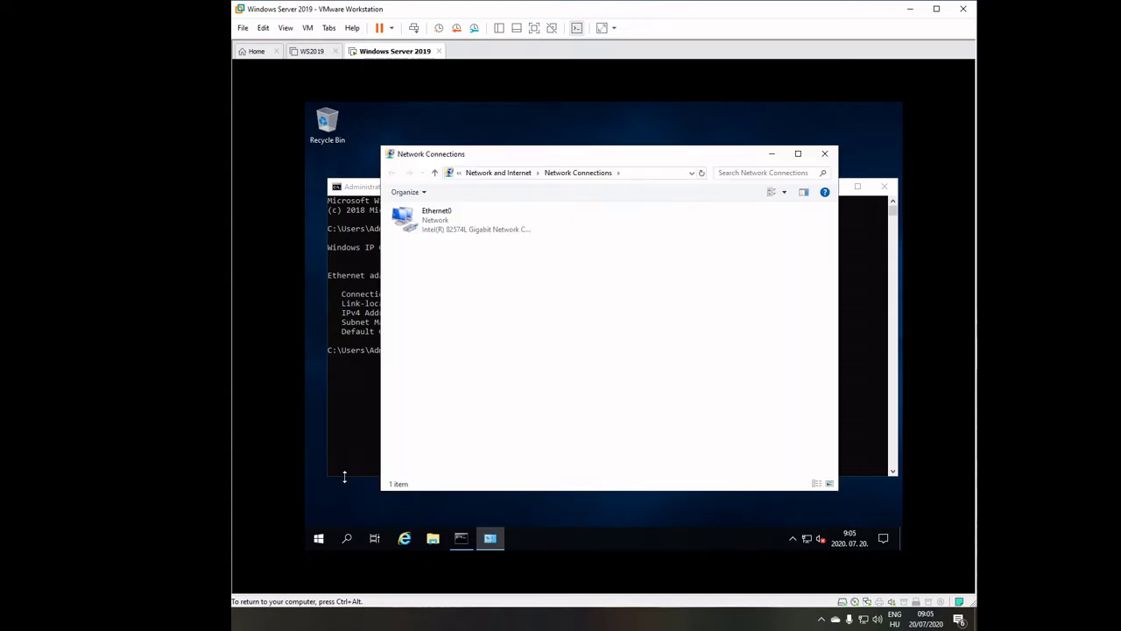
# Open Ethernet0's IPv4 (TCP/IPv4) properties and choose Use the following IP address.
pyautogui.rightClick(427, 221)
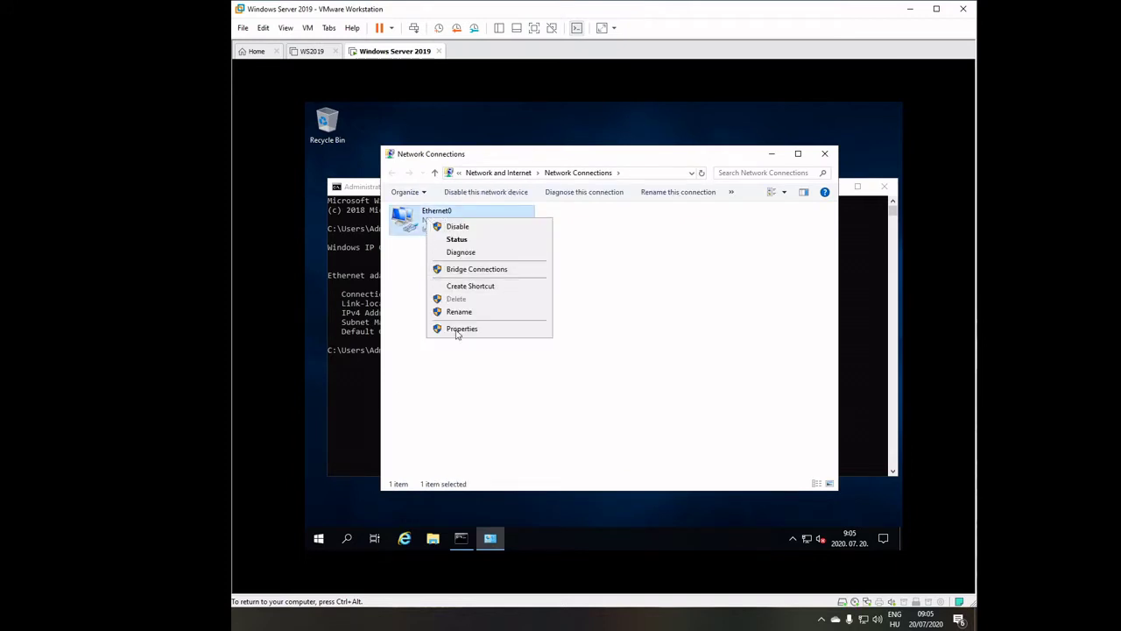
pyautogui.click(458, 328)
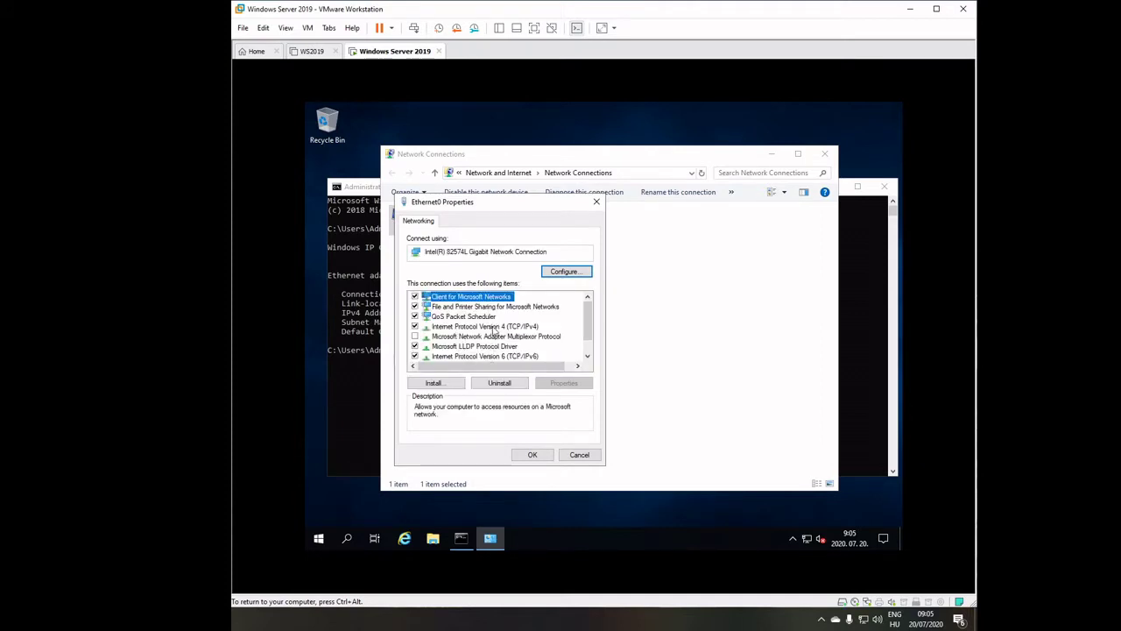
pyautogui.click(493, 326)
pyautogui.click(558, 382)
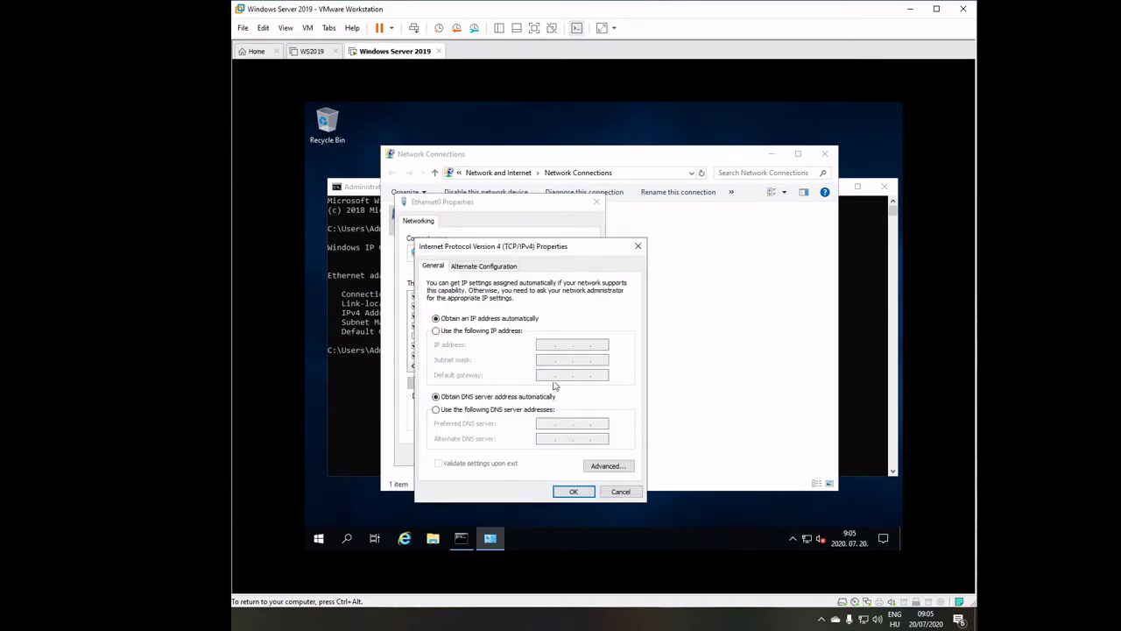
pyautogui.click(461, 333)
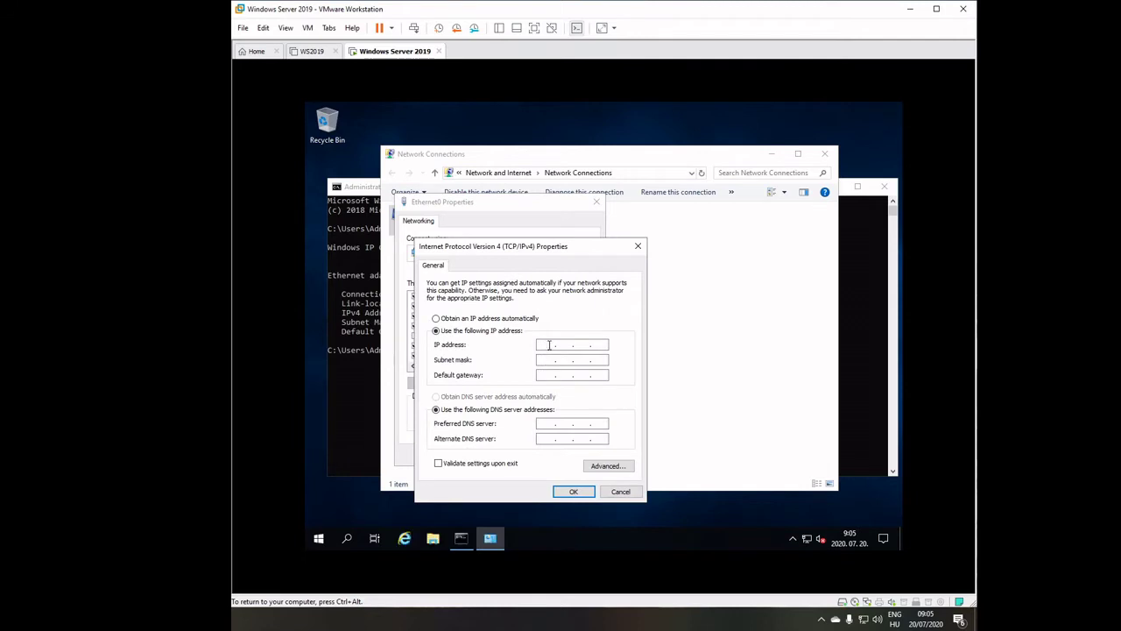
# Enter IP 192.168.75.150, mask 255.255.255.0, and gateway and preferred DNS 192.168.75.2.
pyautogui.click(549, 344)
pyautogui.write('192 . 168 . 75 . 150')
pyautogui.press('Tab')
pyautogui.press('Tab')
pyautogui.write('192 . ')
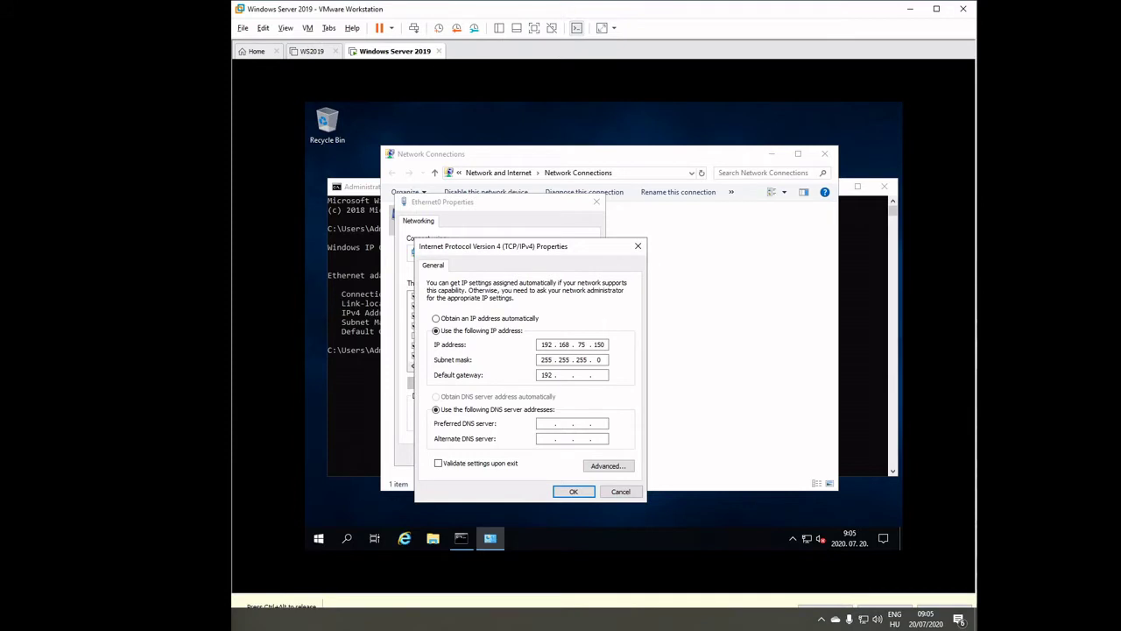
pyautogui.write('168 . 75 .')
pyautogui.press('Tab')
pyautogui.press('Tab')
pyautogui.write('192 . 168 . 75')
# Save the IPv4 settings and close Ethernet0's properties and Network Connections.
pyautogui.click(569, 492)
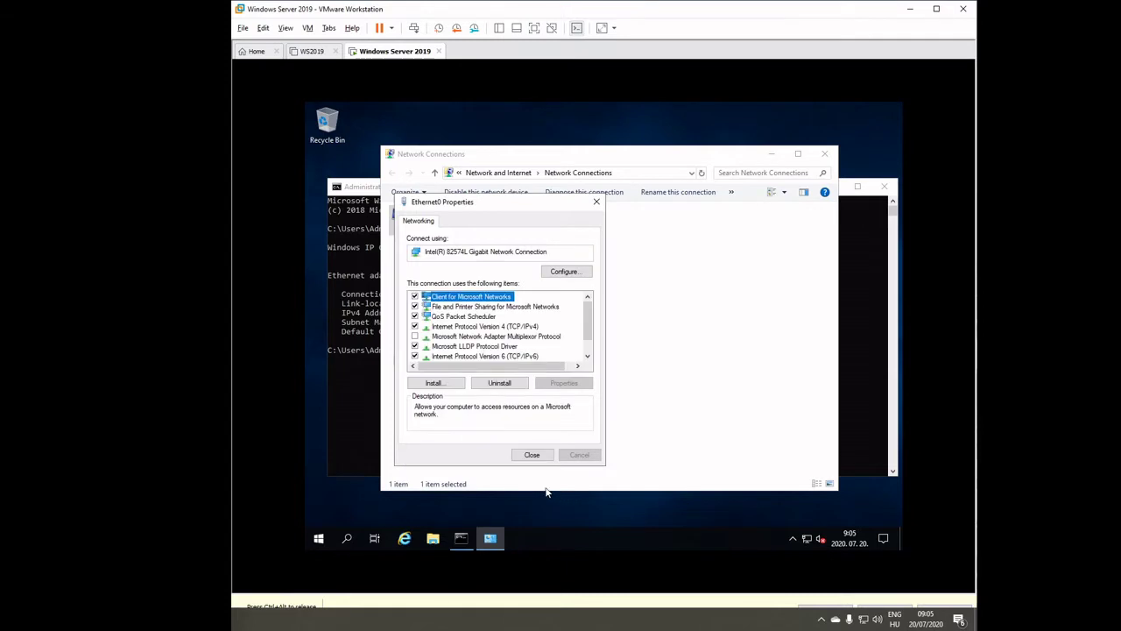
pyautogui.click(529, 454)
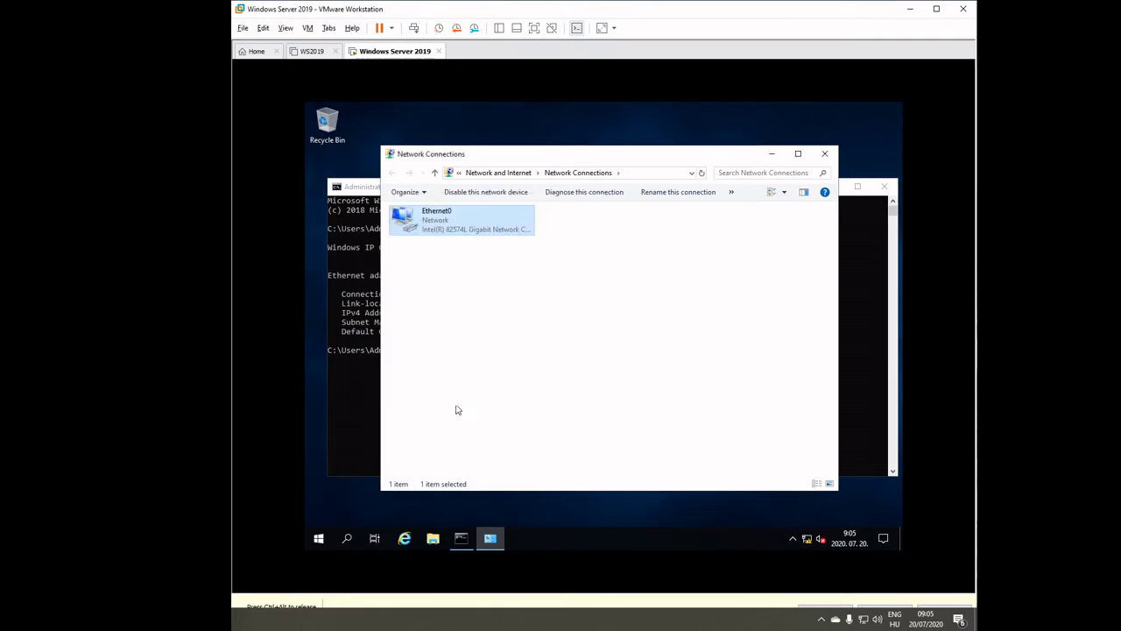
pyautogui.click(770, 154)
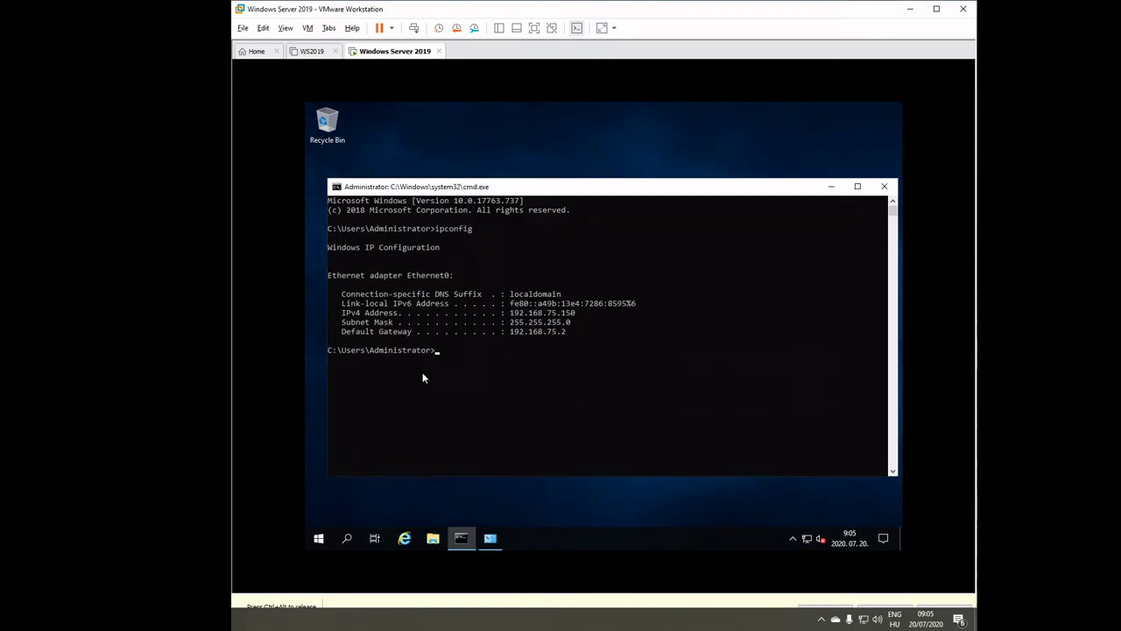
# Open This PC's System page from File Explorer, showing WIN-T9GV993ET11 in WORKGROUP, then Change settings.
pyautogui.click(433, 538)
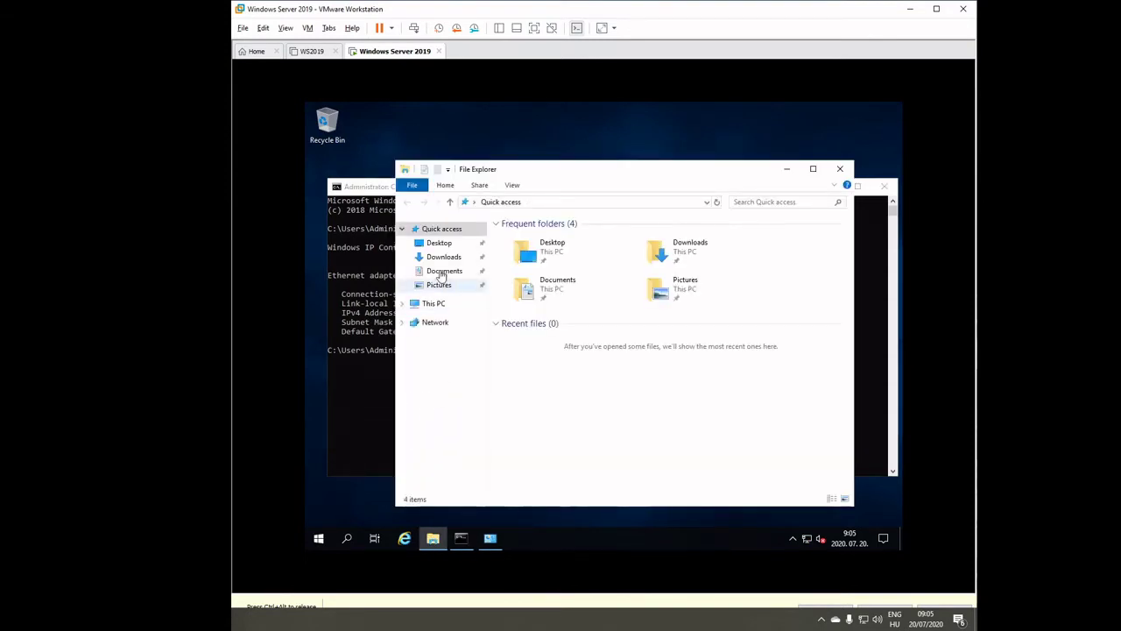
pyautogui.rightClick(428, 309)
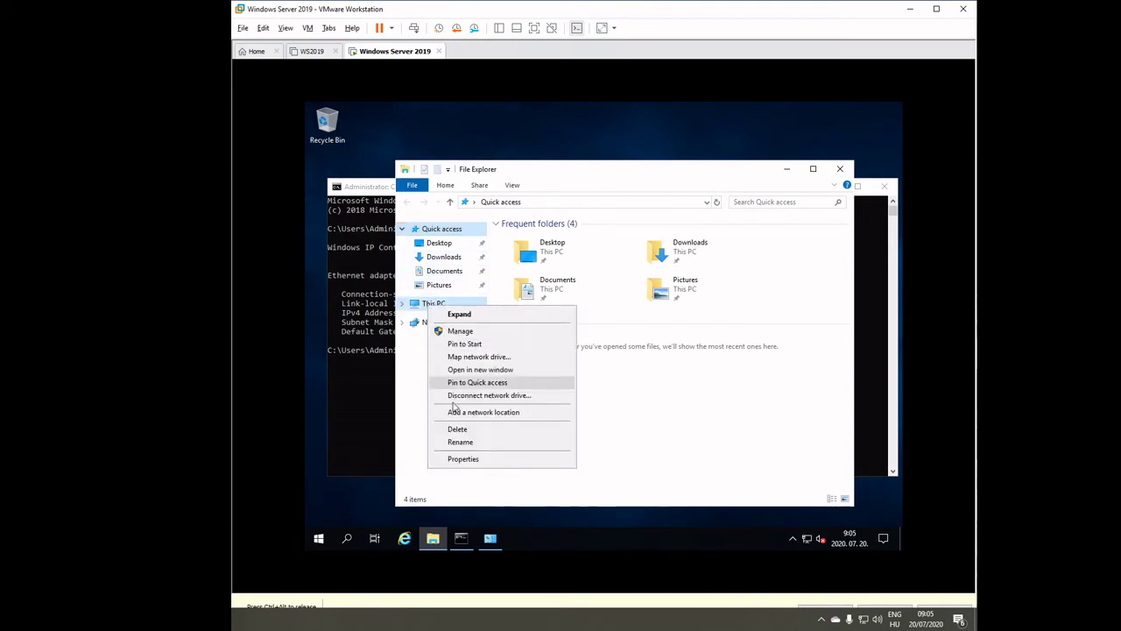
pyautogui.click(463, 459)
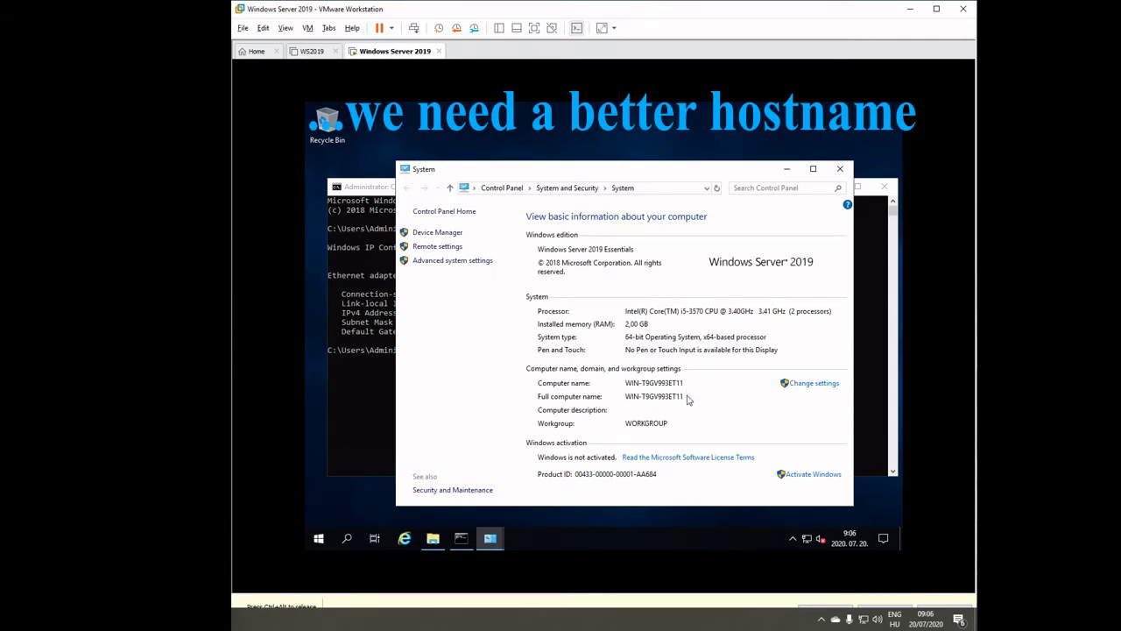
pyautogui.click(821, 387)
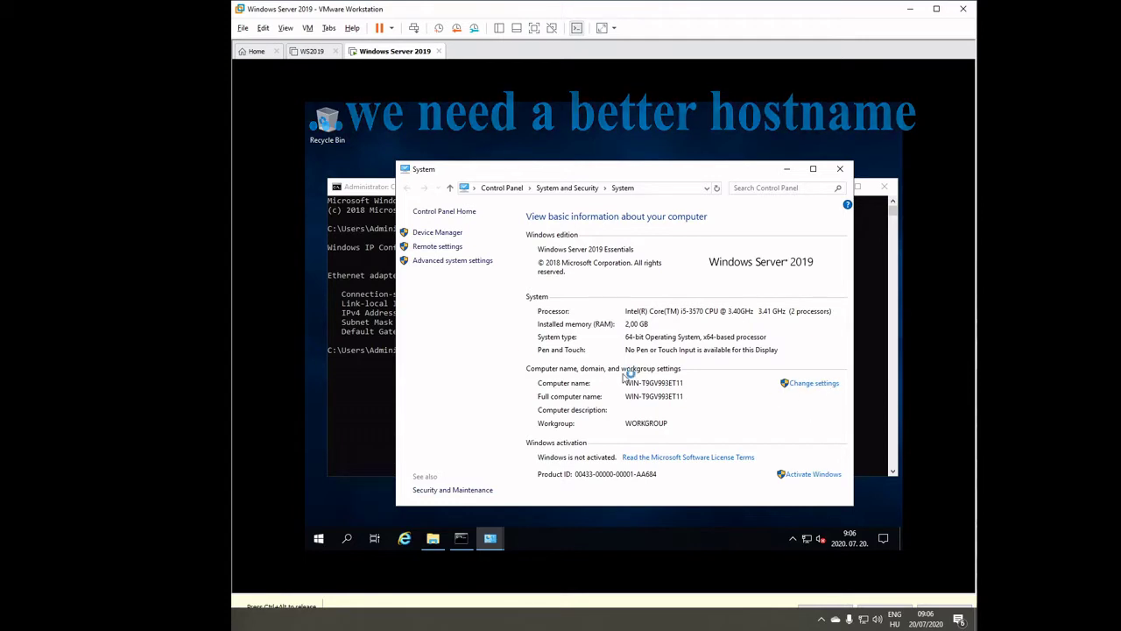
# Rename the computer to WS2019 and restart the server to apply it.
pyautogui.click(536, 275)
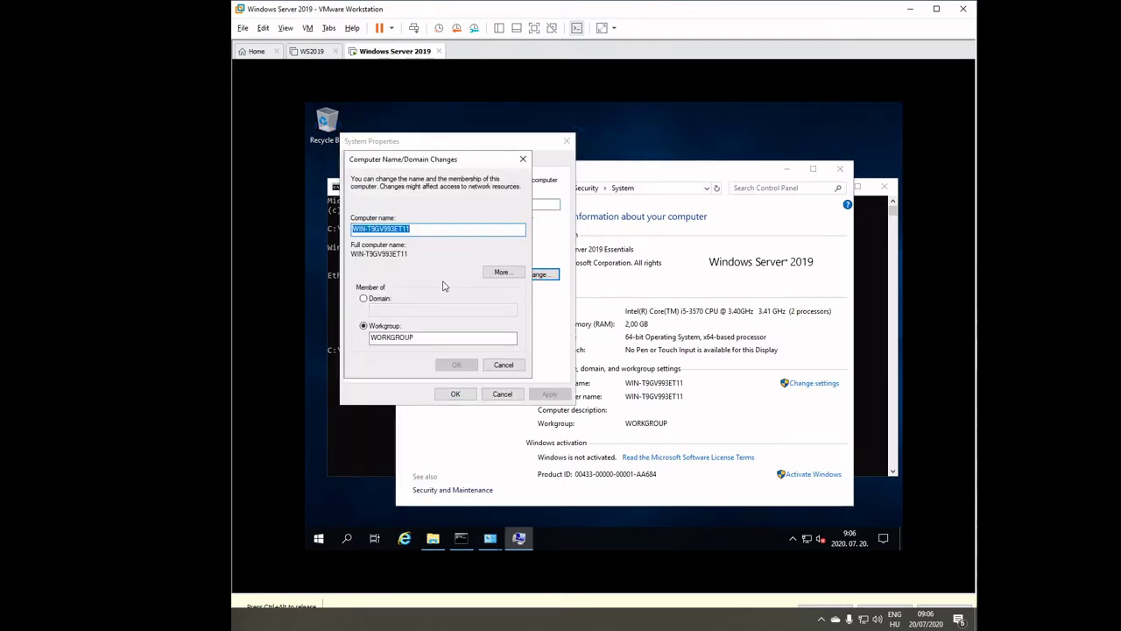
pyautogui.write('WS')
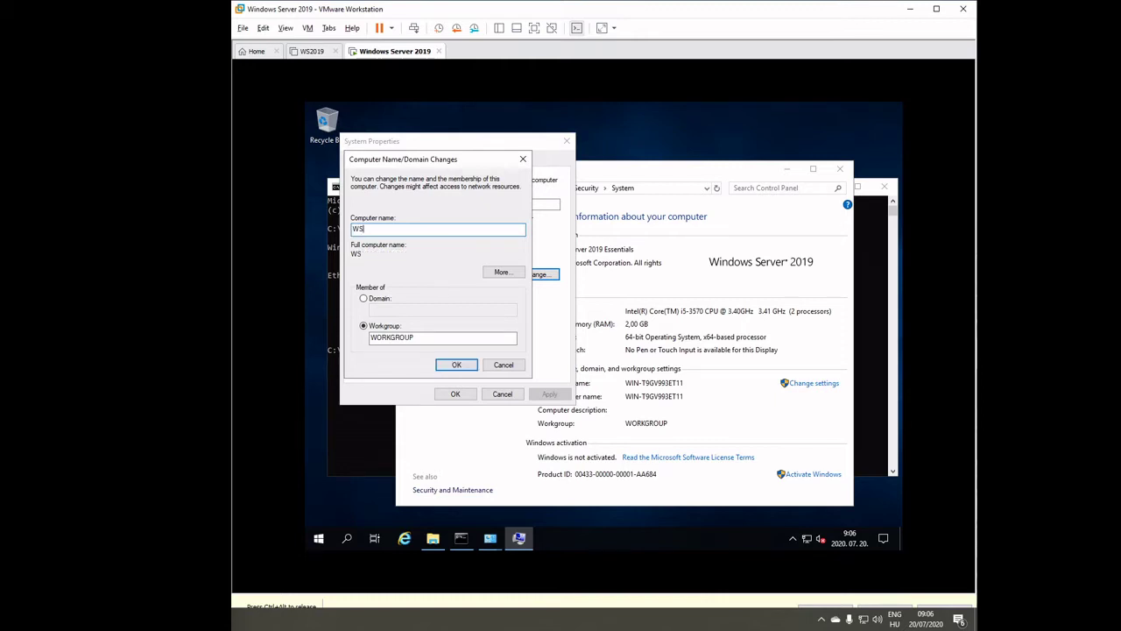
pyautogui.write('2019')
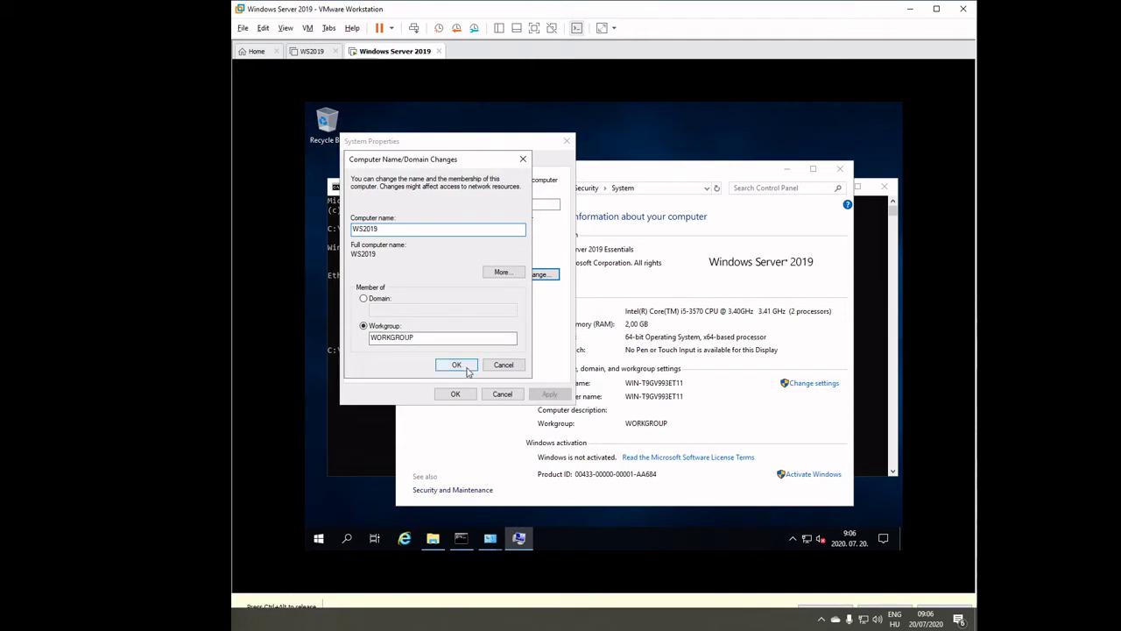
pyautogui.click(463, 364)
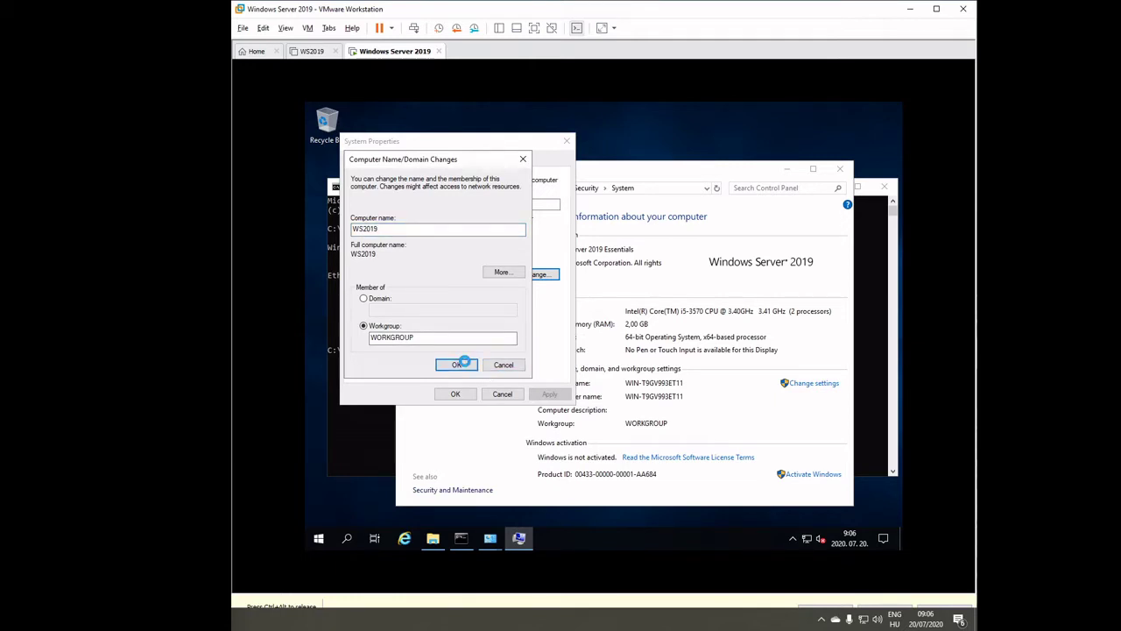
pyautogui.click(674, 336)
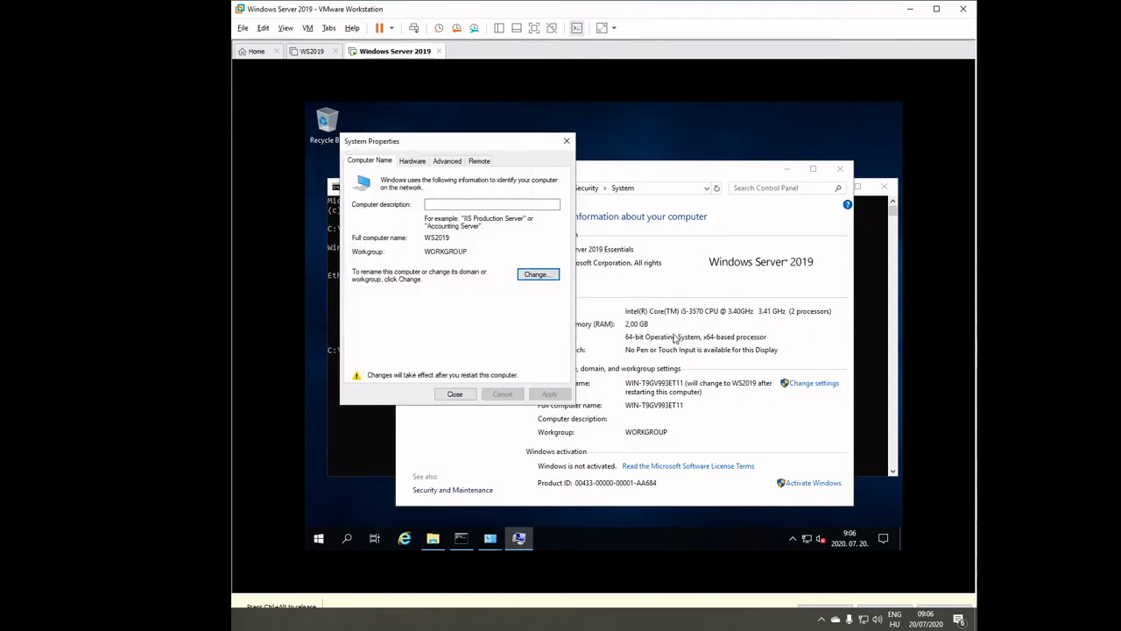
pyautogui.click(454, 395)
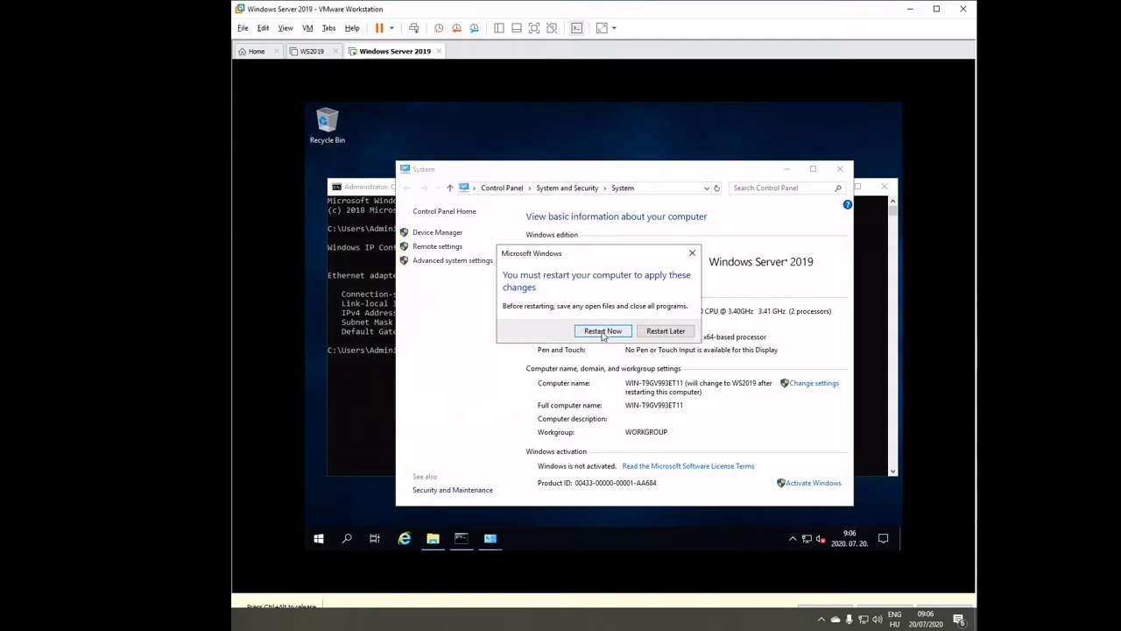
pyautogui.click(602, 331)
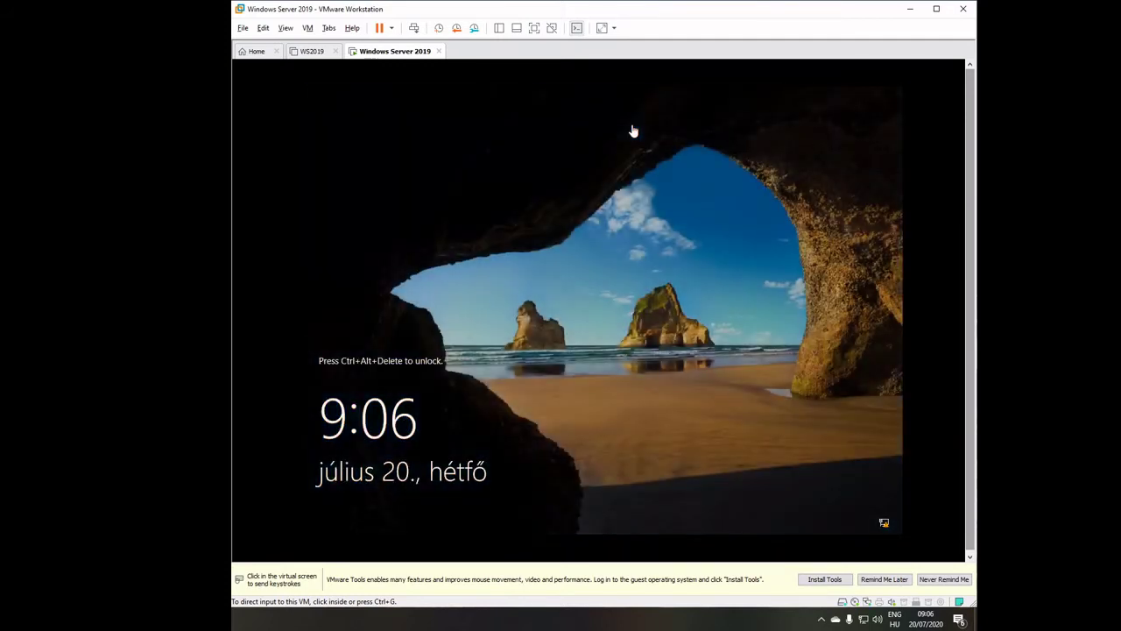
# Sign in to the rebooted guest as Administrator by entering the account password.
pyautogui.click(412, 30)
pyautogui.click(534, 357)
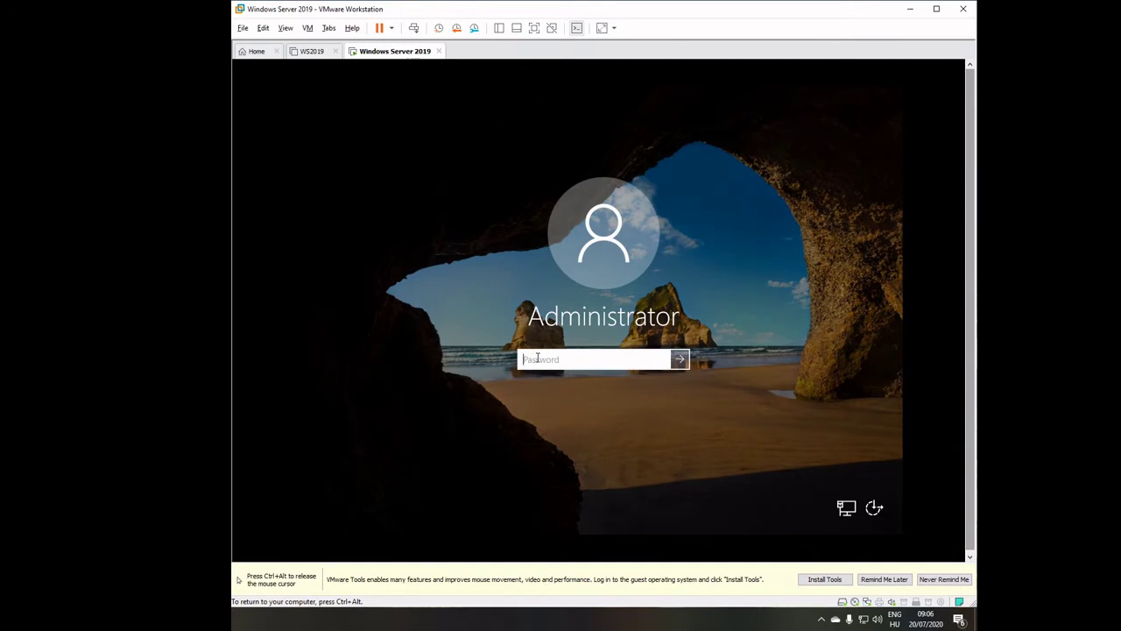
pyautogui.write('Pa$$word12')
pyautogui.press('Return')
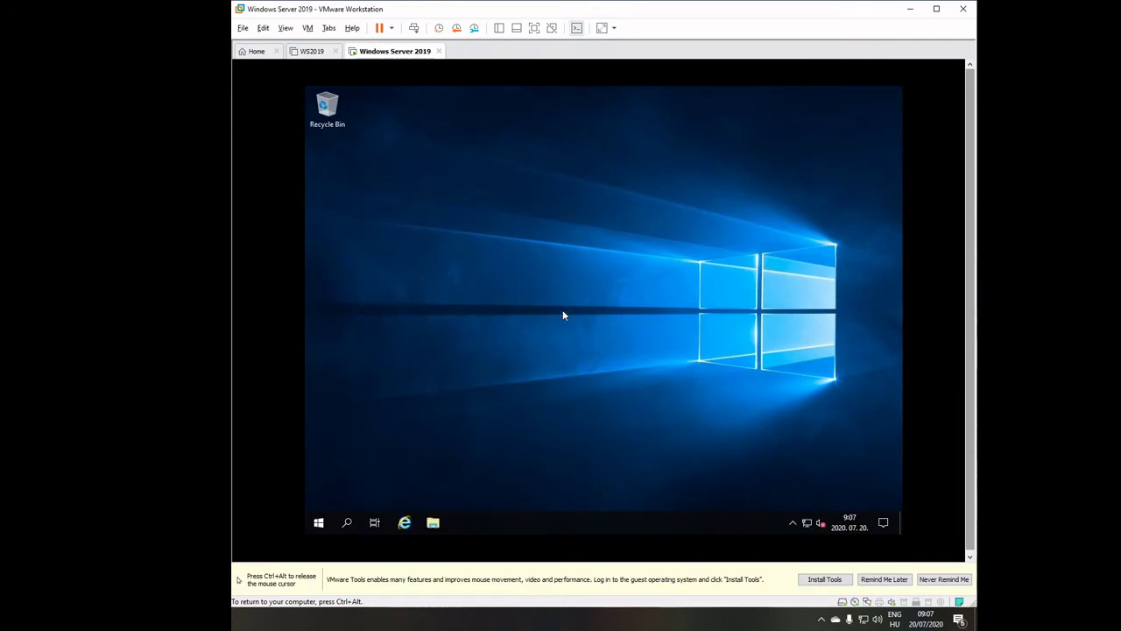
pyautogui.click(318, 523)
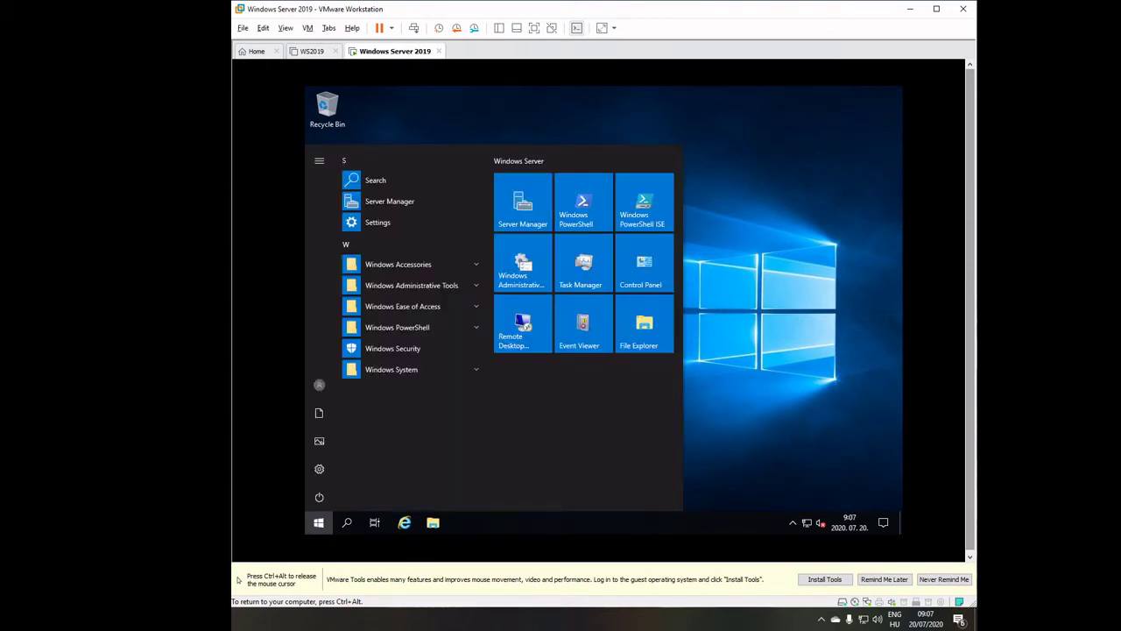
# Launch Server Manager and turn off the Windows Admin Center notice permanently.
pyautogui.click(525, 210)
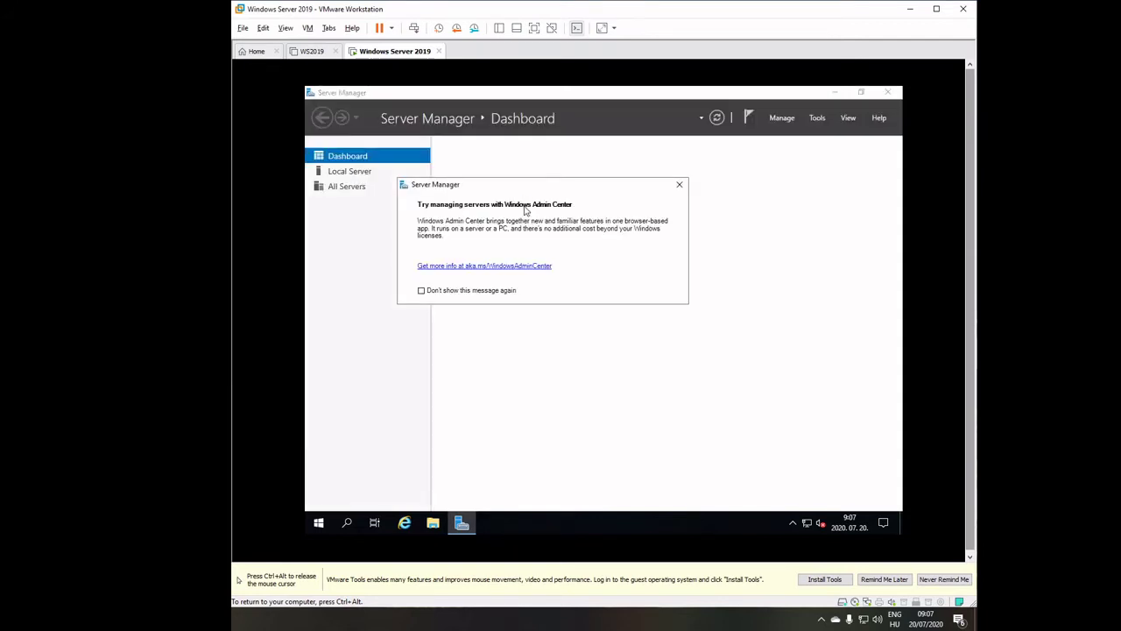
pyautogui.click(421, 290)
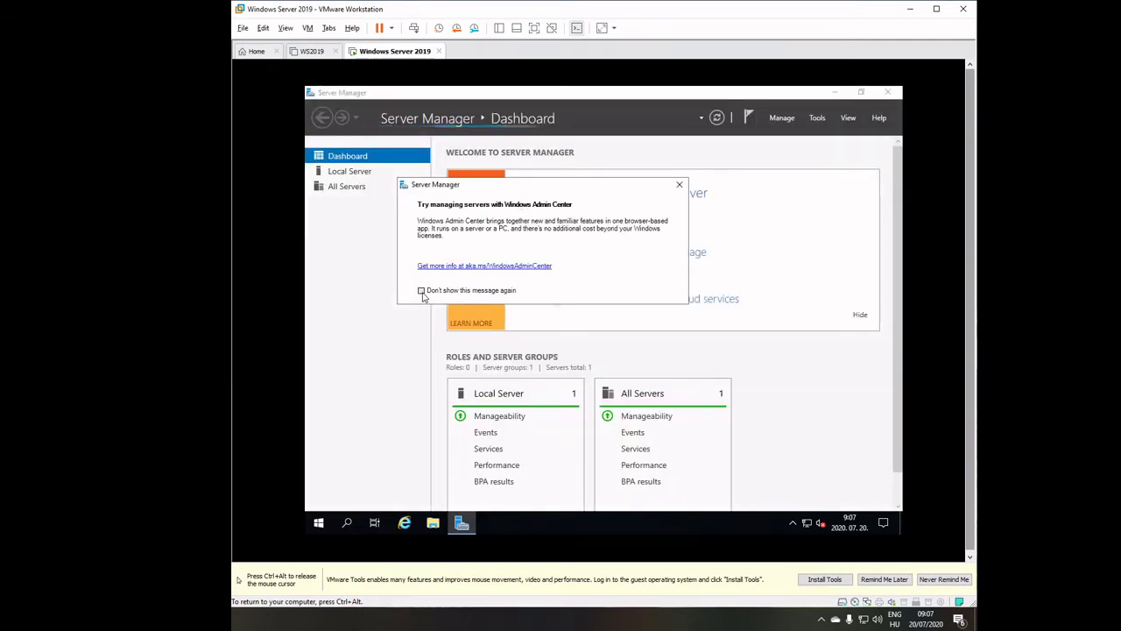
pyautogui.click(682, 186)
# From Local Server, start Add Roles and Features, skipping the introduction page in future.
pyautogui.click(592, 199)
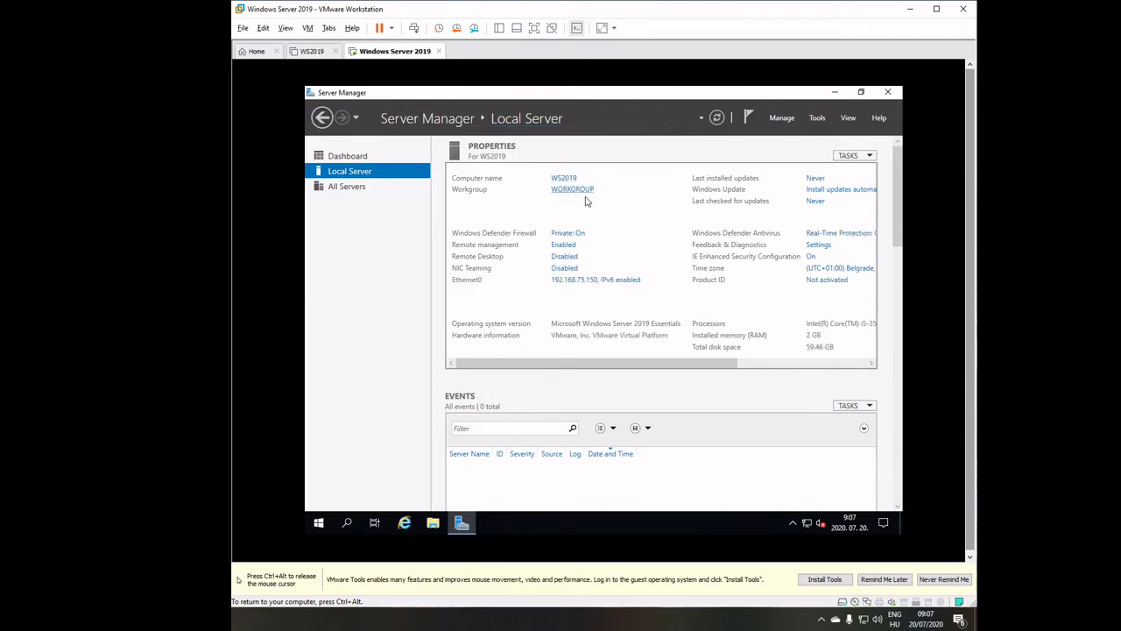
pyautogui.click(782, 117)
pyautogui.click(790, 134)
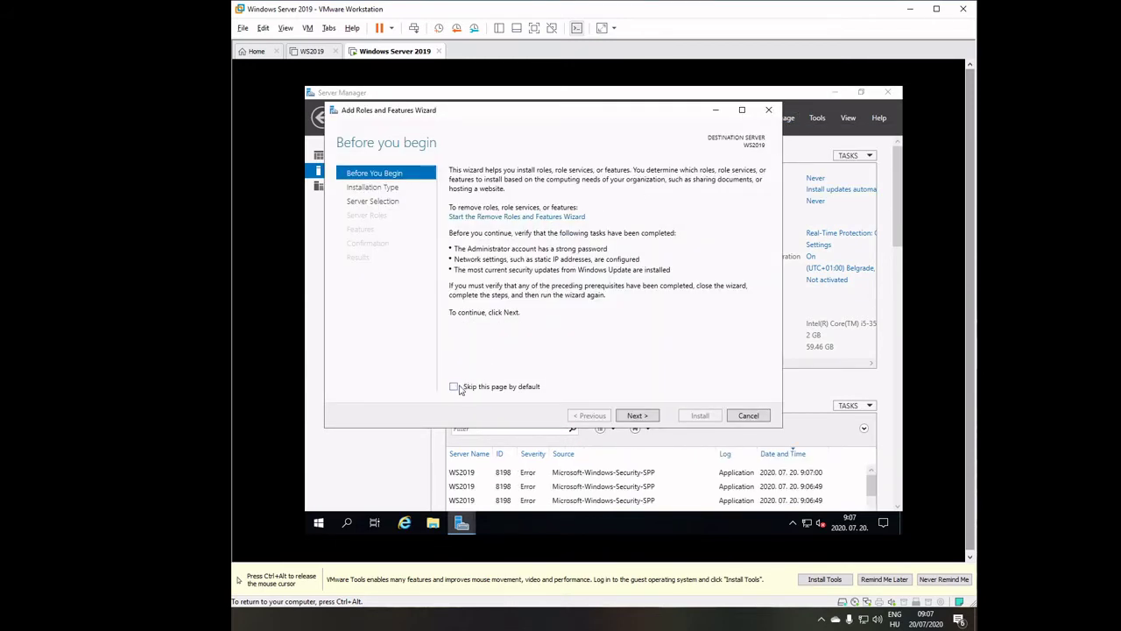
pyautogui.click(454, 386)
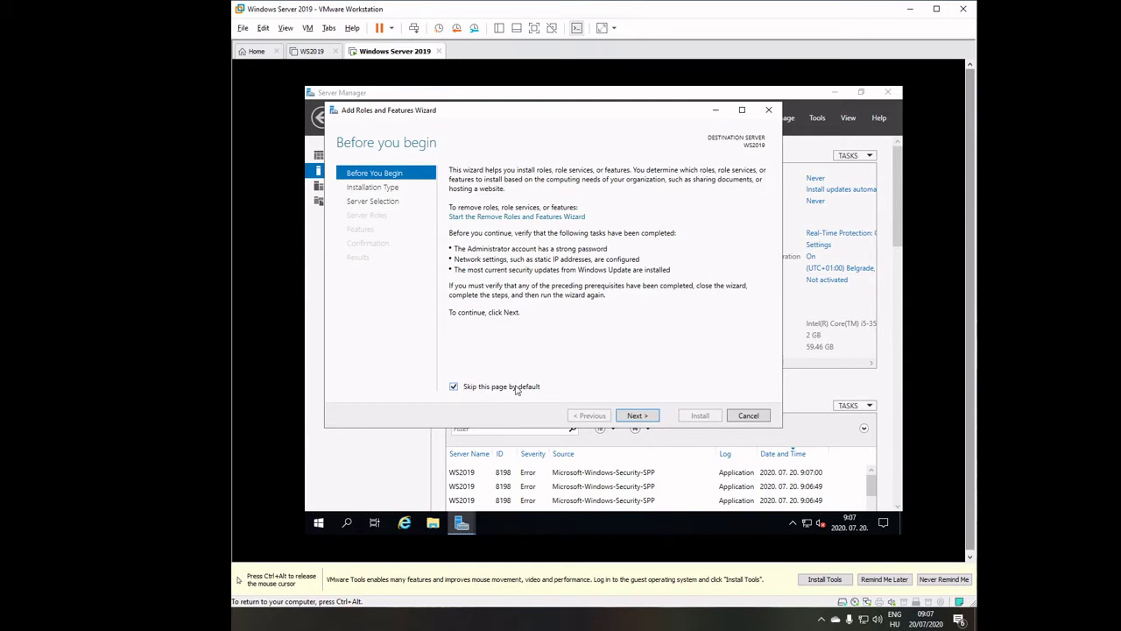
# Keep role-based install on WS2019 and tick AD DS, DHCP Server and DNS Server with their features.
pyautogui.click(638, 416)
pyautogui.click(644, 420)
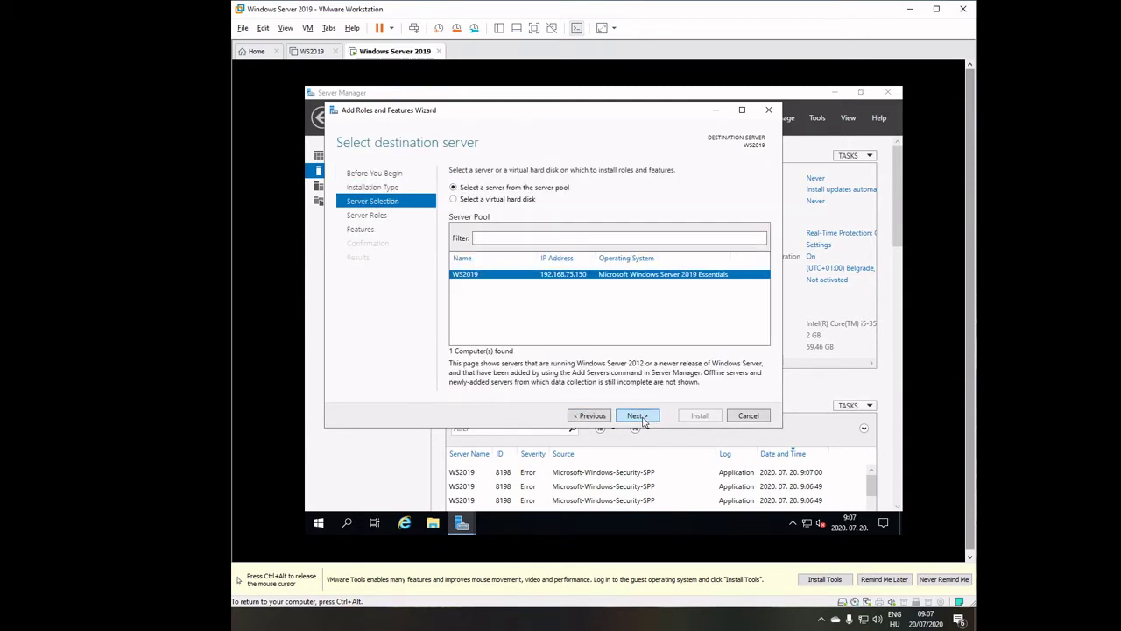
pyautogui.click(645, 419)
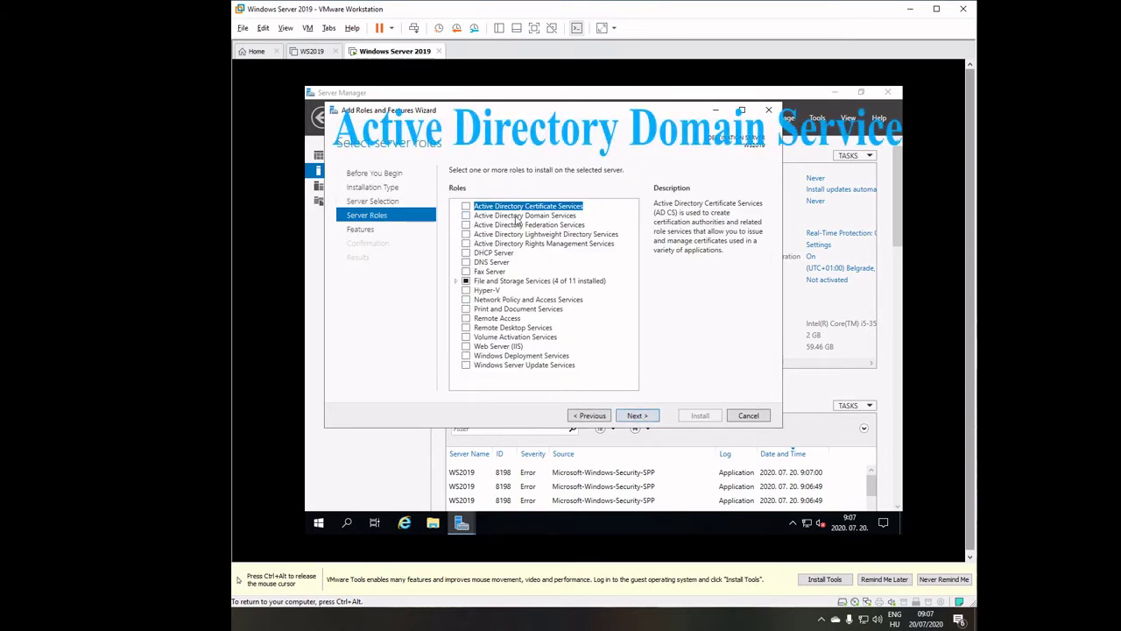
pyautogui.click(466, 216)
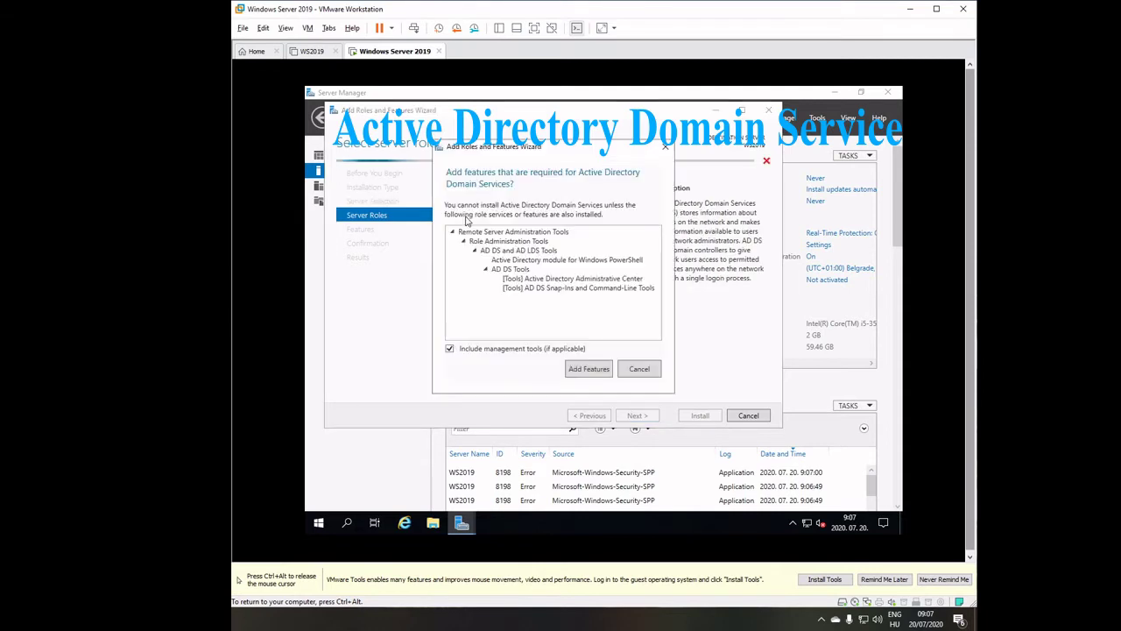
pyautogui.click(589, 368)
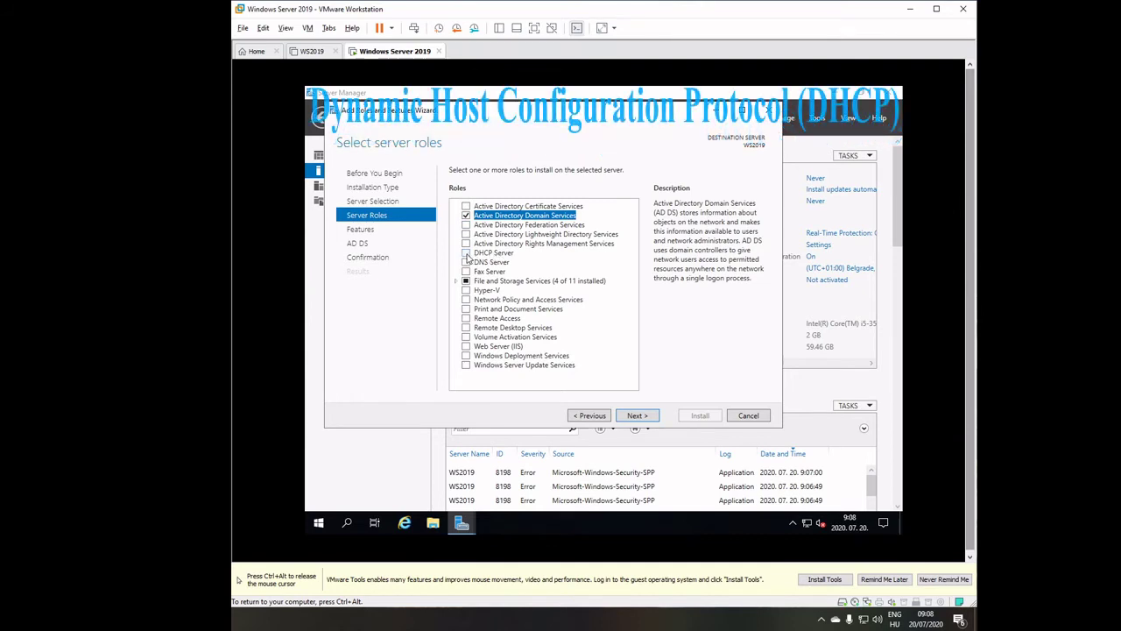
pyautogui.click(466, 253)
pyautogui.click(589, 362)
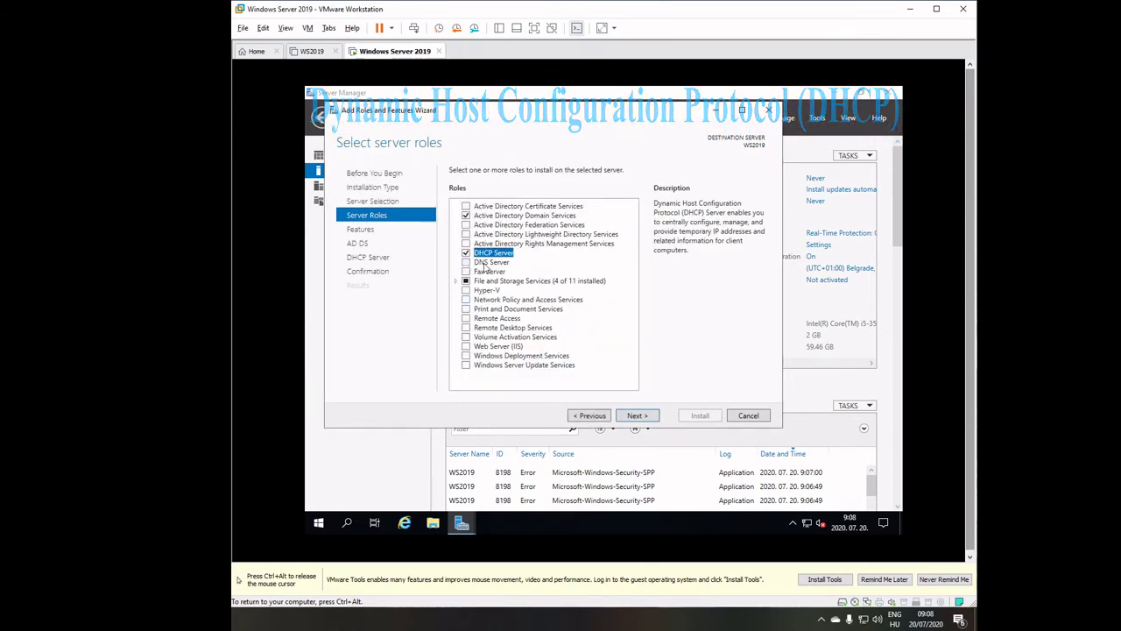
pyautogui.click(466, 263)
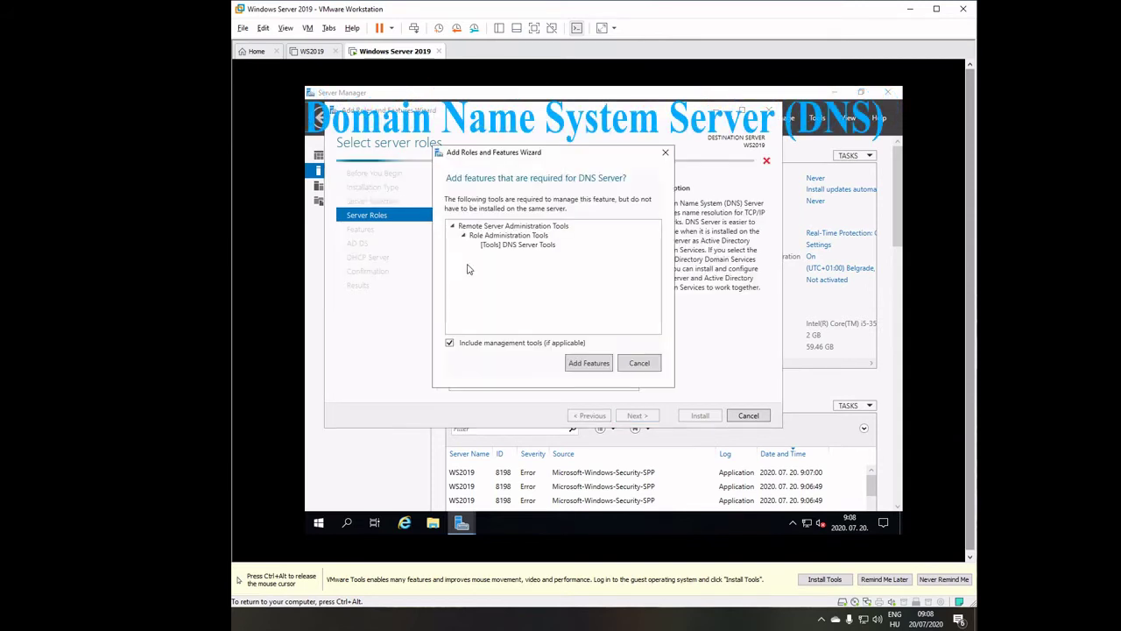
pyautogui.click(589, 362)
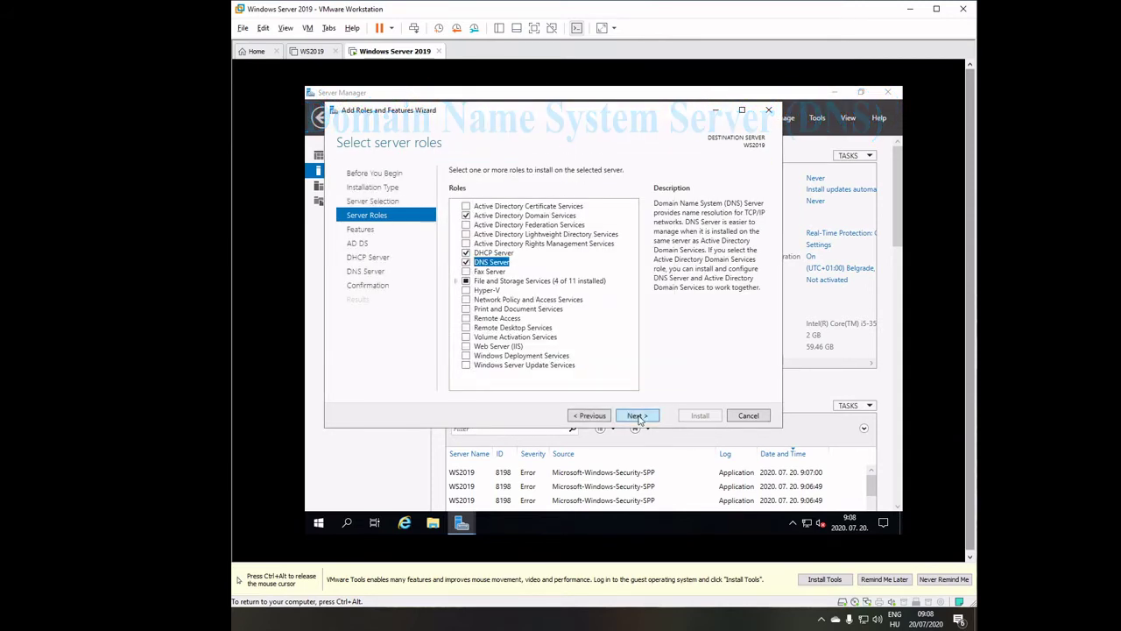
# Continue past features and role notes to confirmation and install the selected roles.
pyautogui.click(637, 416)
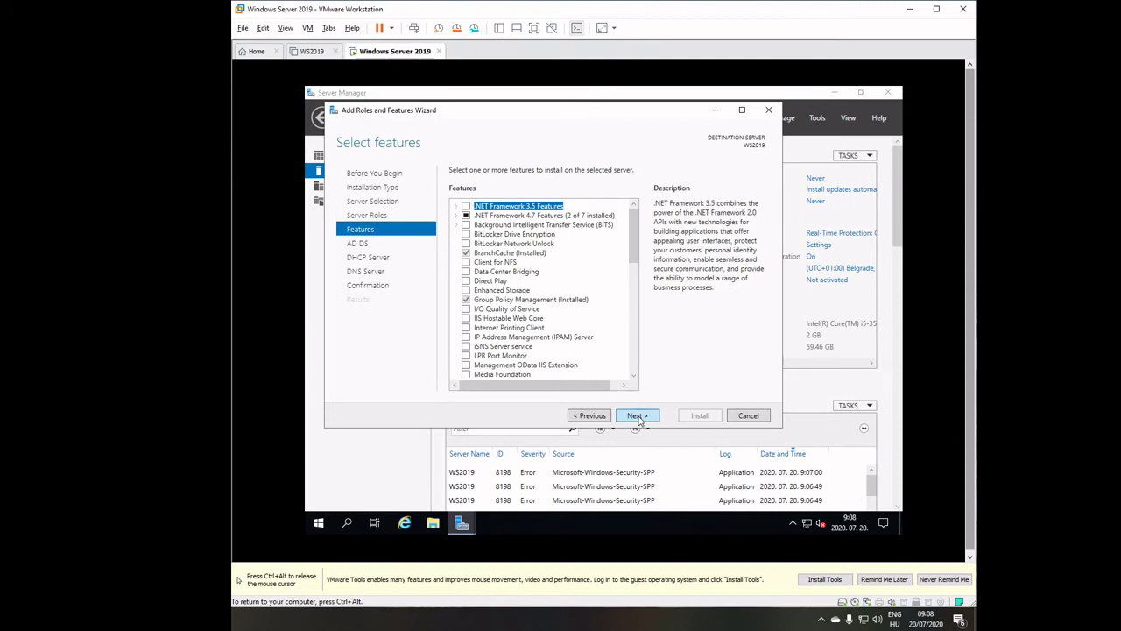
pyautogui.click(636, 416)
pyautogui.click(637, 416)
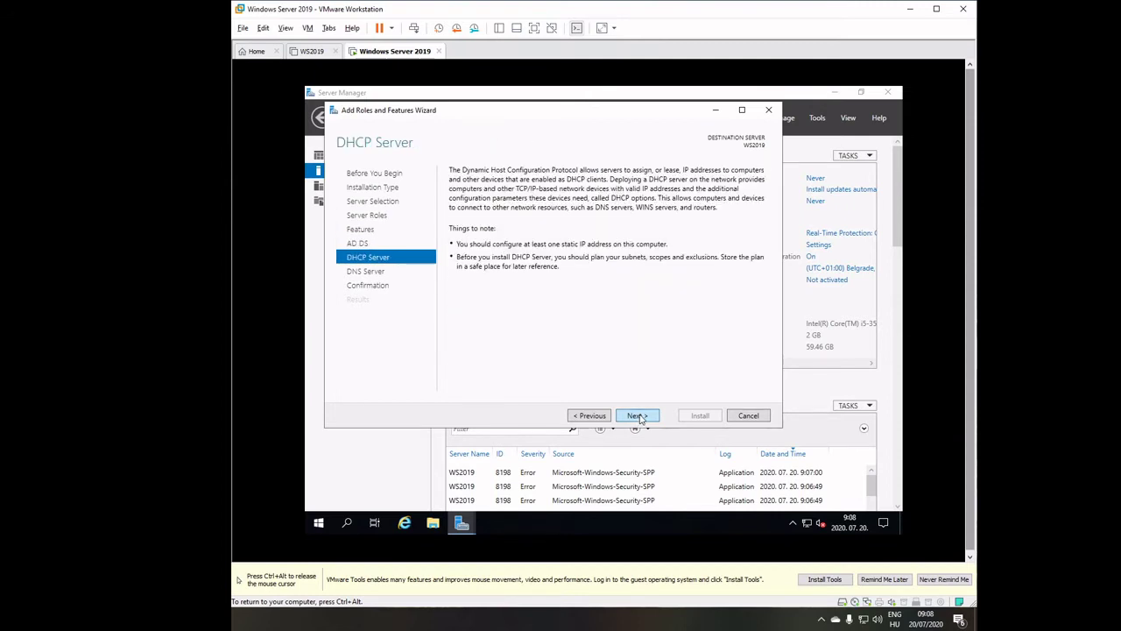
pyautogui.click(637, 416)
pyautogui.click(637, 416)
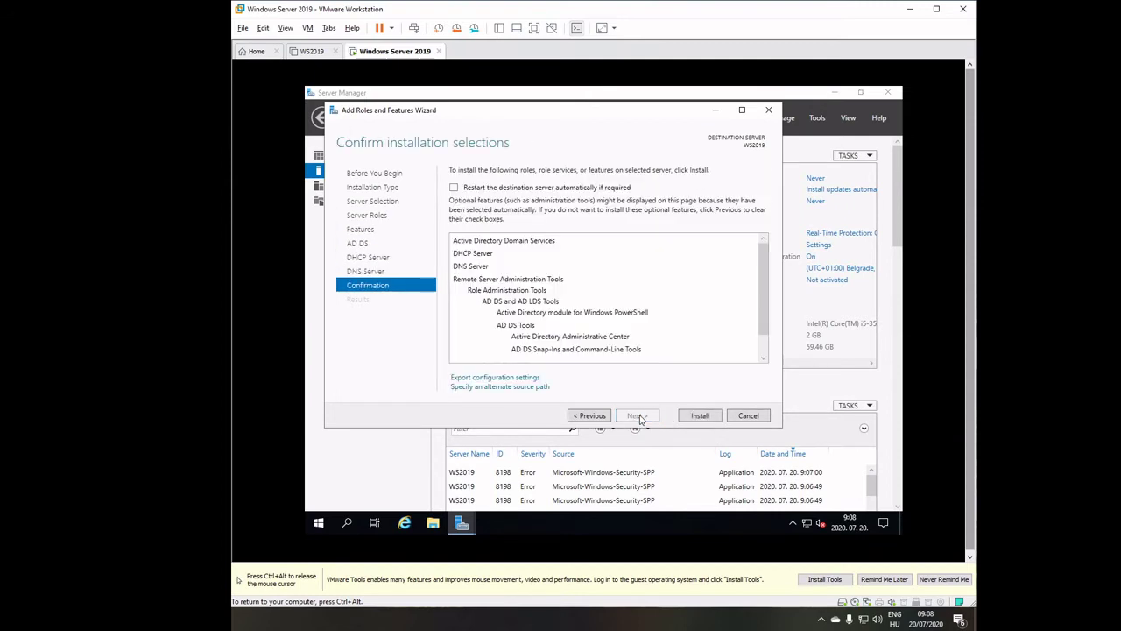
pyautogui.click(702, 417)
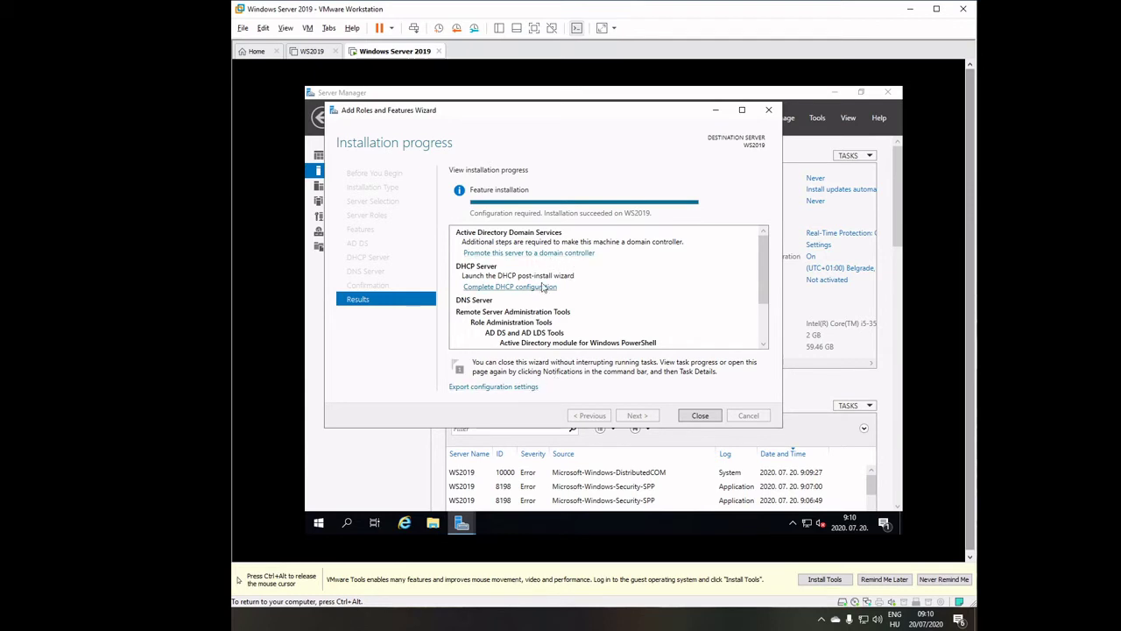
# Start domain controller promotion with a new forest, root domain foeloszto.com, and validate it.
pyautogui.click(550, 253)
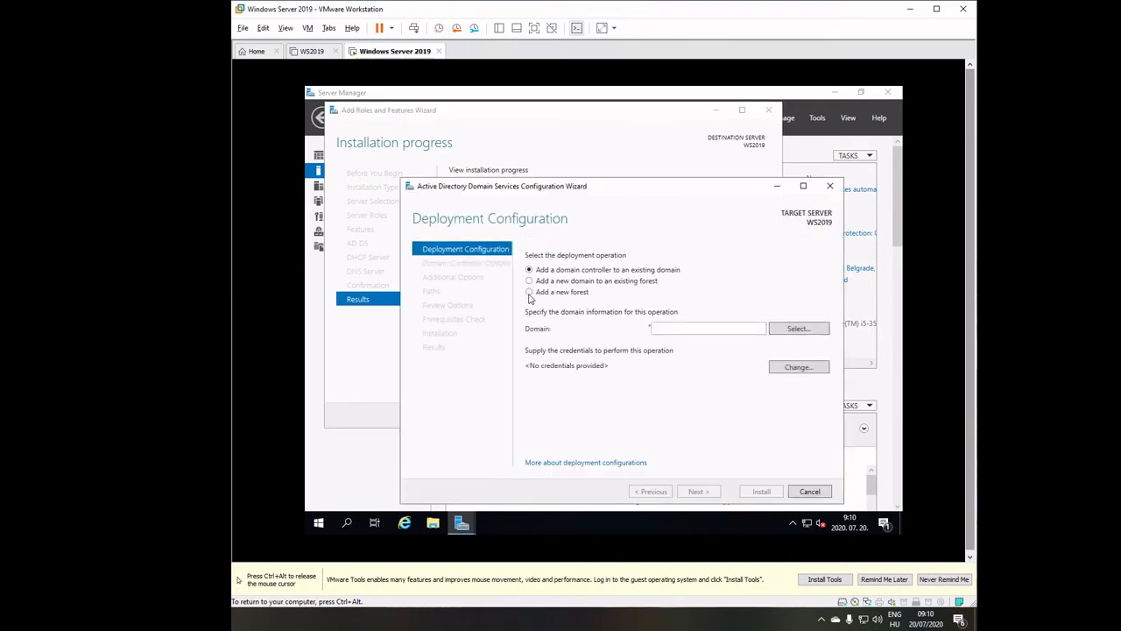
pyautogui.click(530, 293)
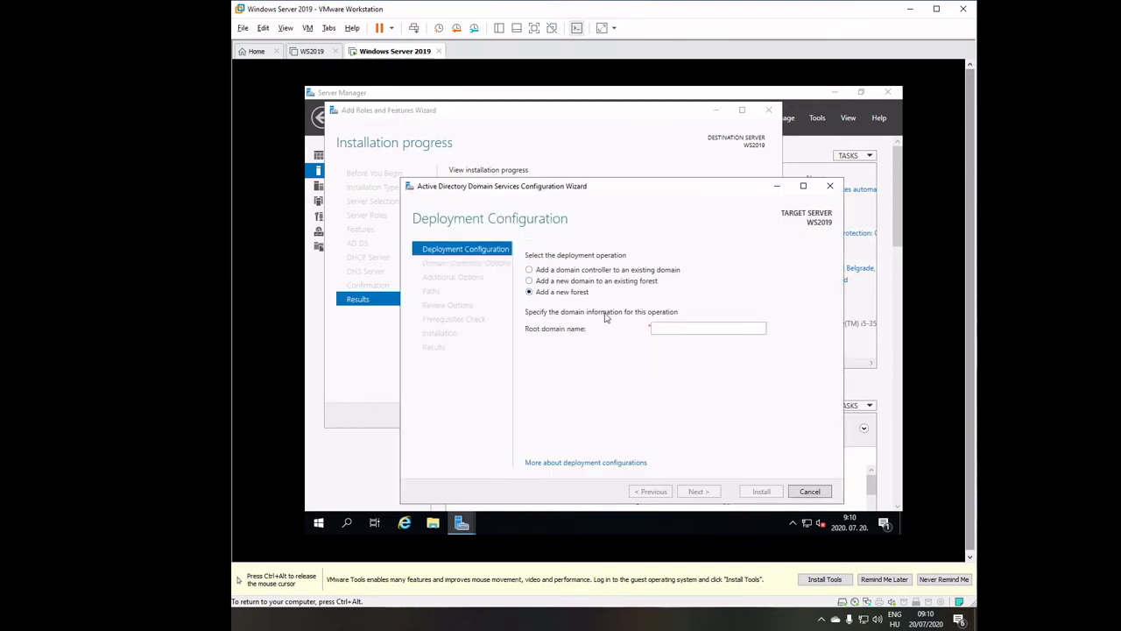
pyautogui.click(672, 328)
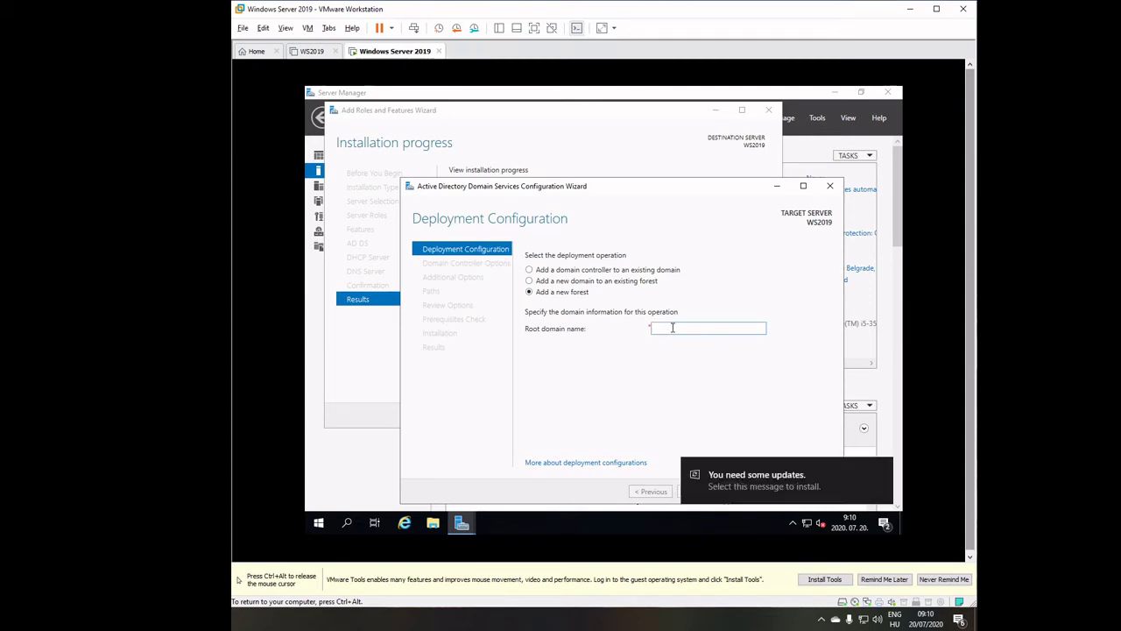
pyautogui.write('t')
pyautogui.write('oe')
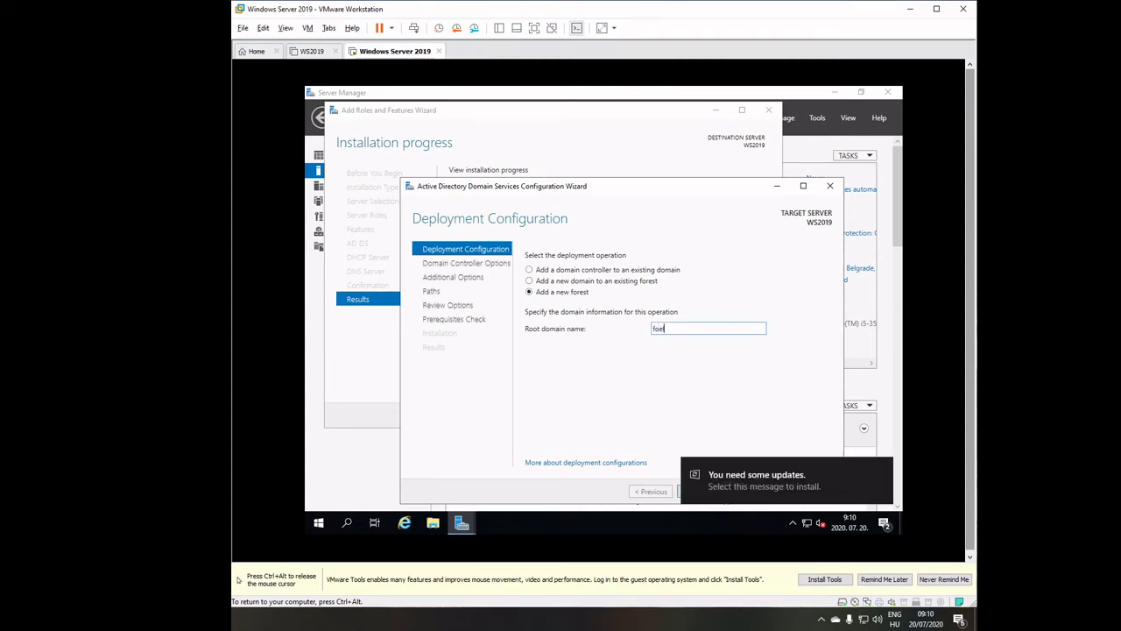
pyautogui.write('lo')
pyautogui.write('szto.com')
pyautogui.moveTo(624, 185); pyautogui.dragTo(622, 138)
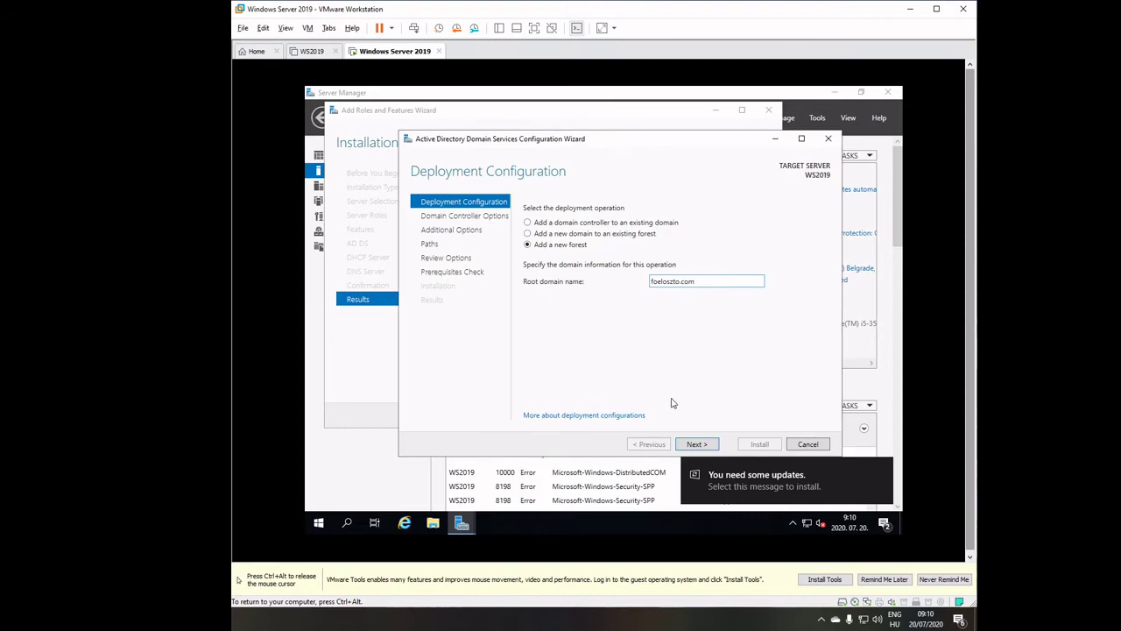
pyautogui.click(698, 445)
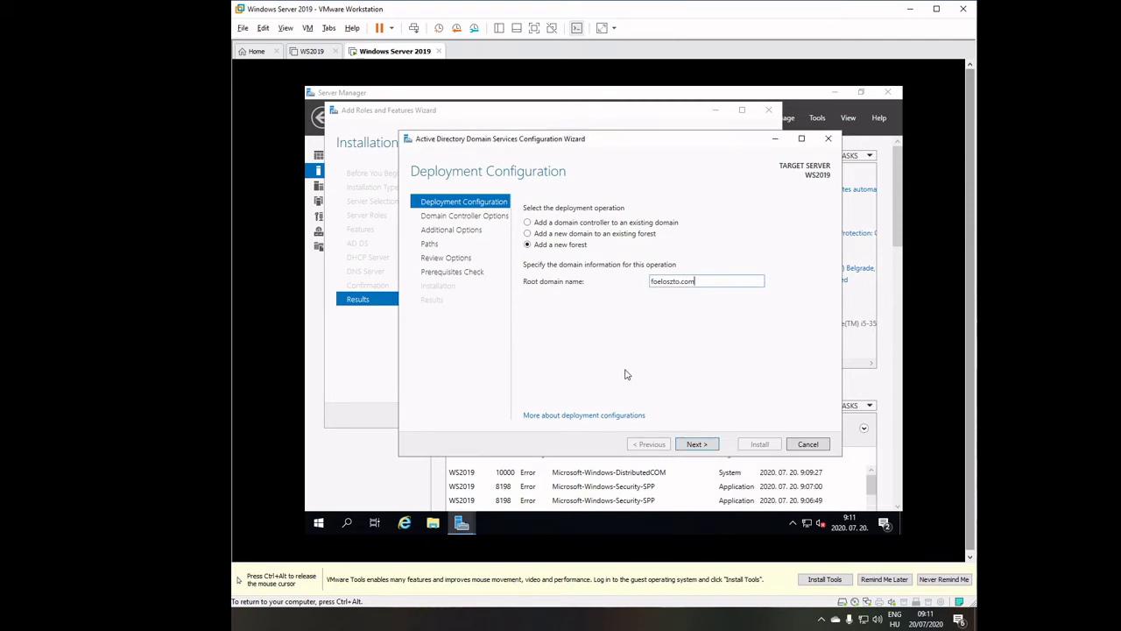
pyautogui.click(694, 444)
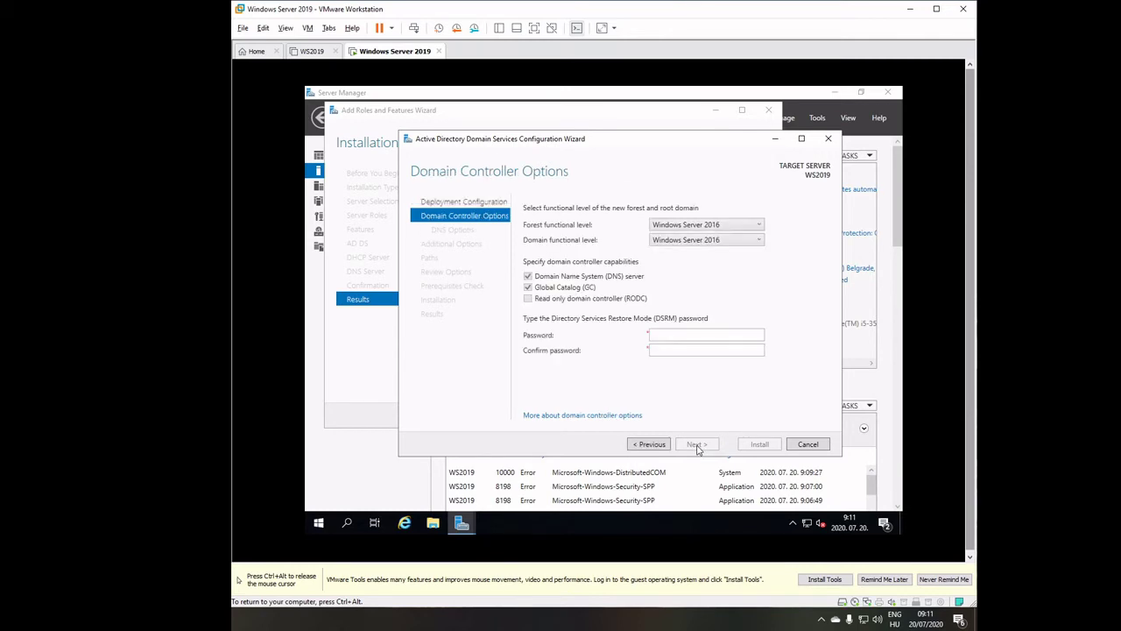
# Keep Windows Server 2016 forest level, then enter and confirm the DSRM password.
pyautogui.click(669, 333)
pyautogui.click(759, 225)
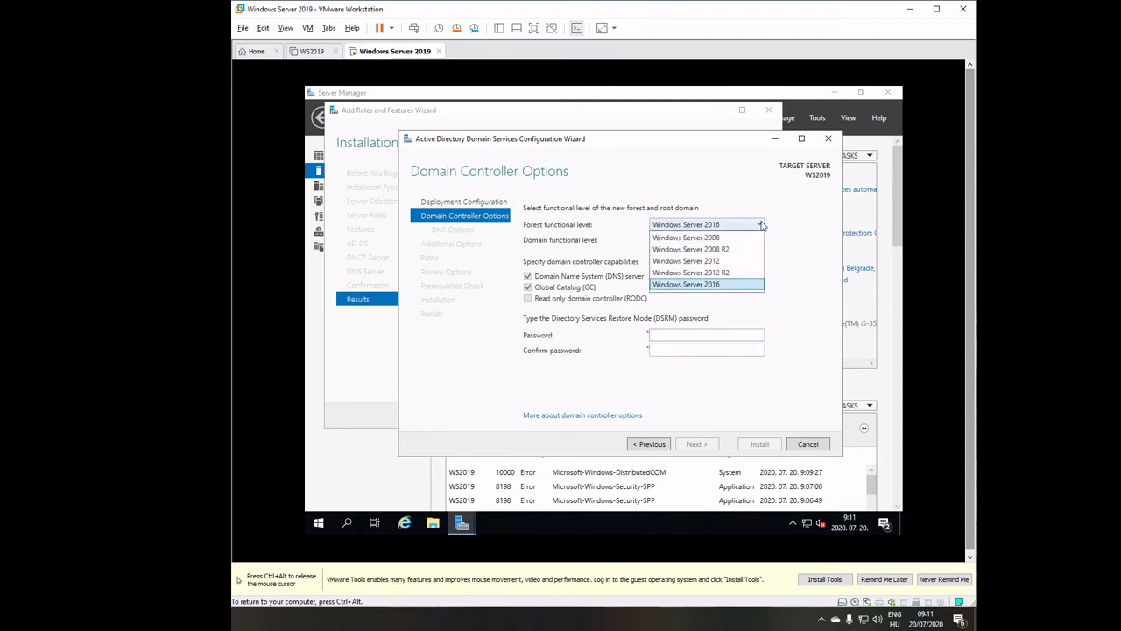
pyautogui.click(761, 225)
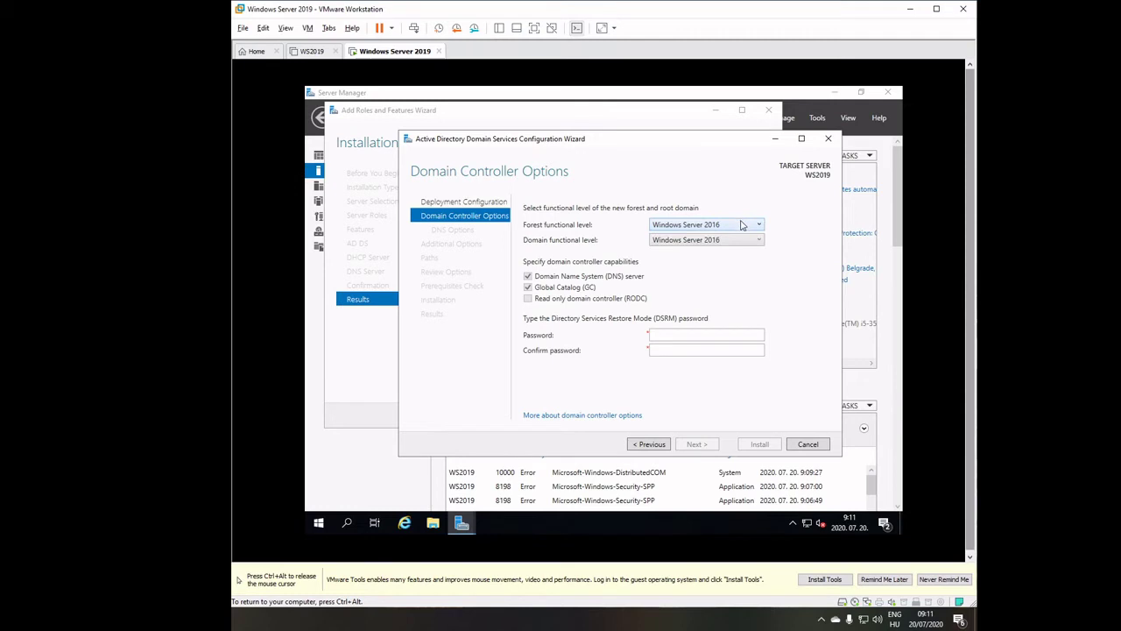
pyautogui.click(663, 333)
pyautogui.write('Pass')
pyautogui.press('Tab')
pyautogui.write('Passw')
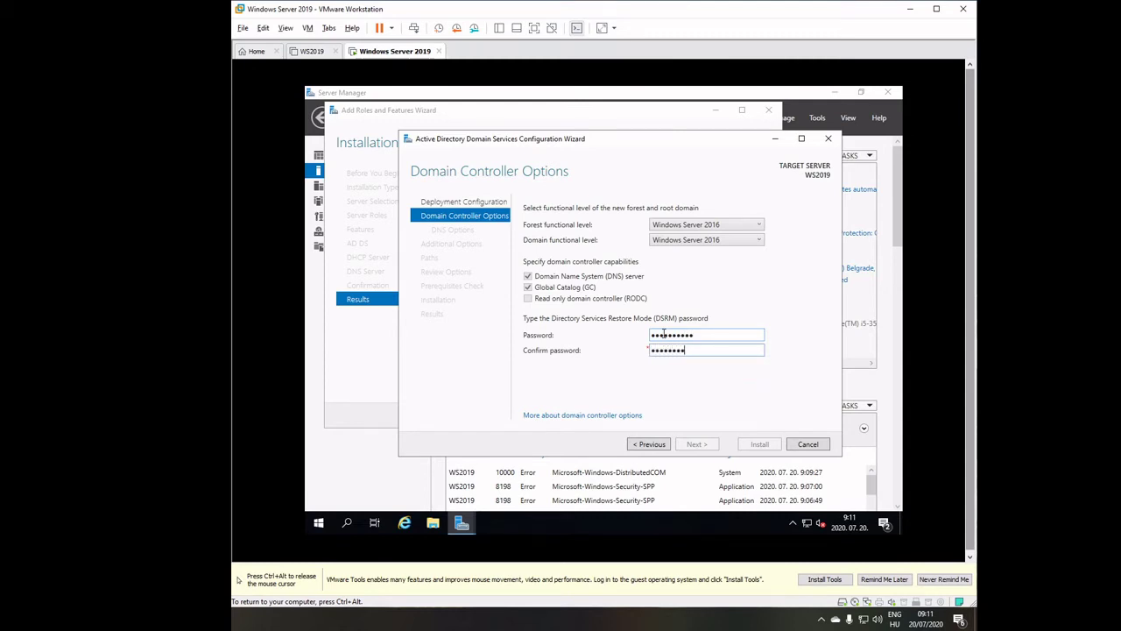
pyautogui.write('ord1!')
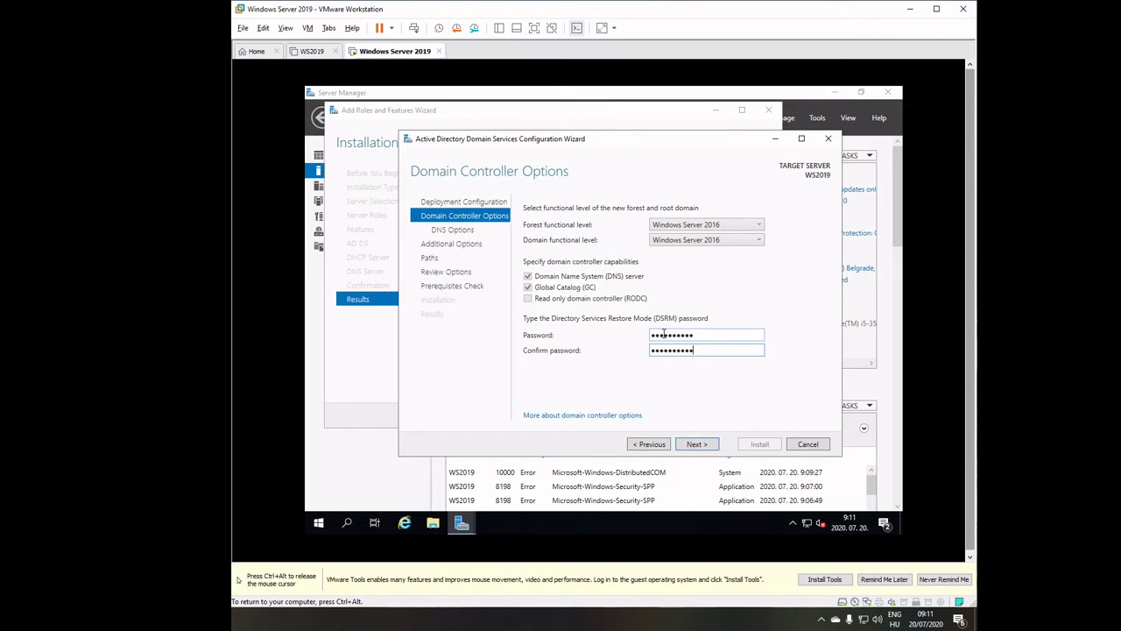
pyautogui.click(697, 444)
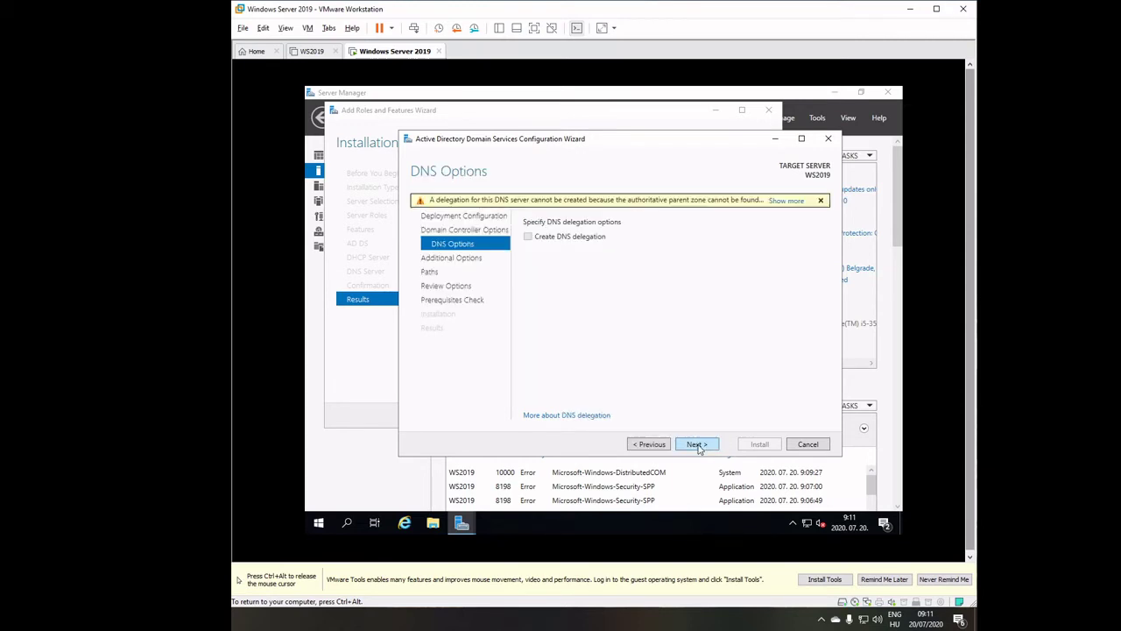
# Accept the DNS, FOELOSZTO NetBIOS, path and review defaults, then install once prerequisites pass.
pyautogui.click(696, 444)
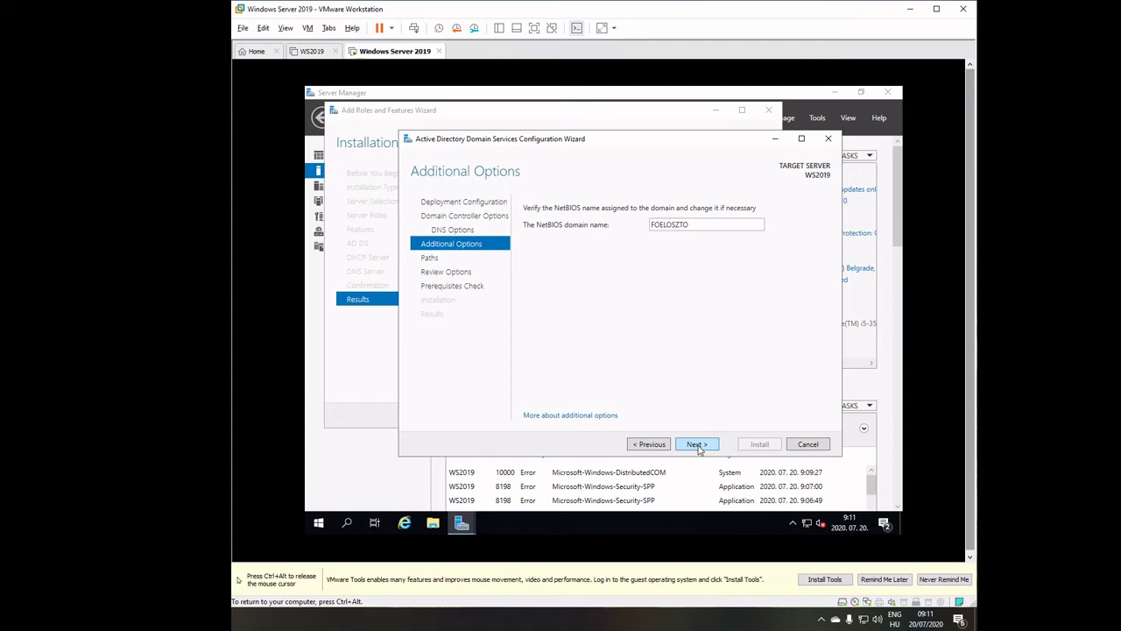
pyautogui.click(697, 444)
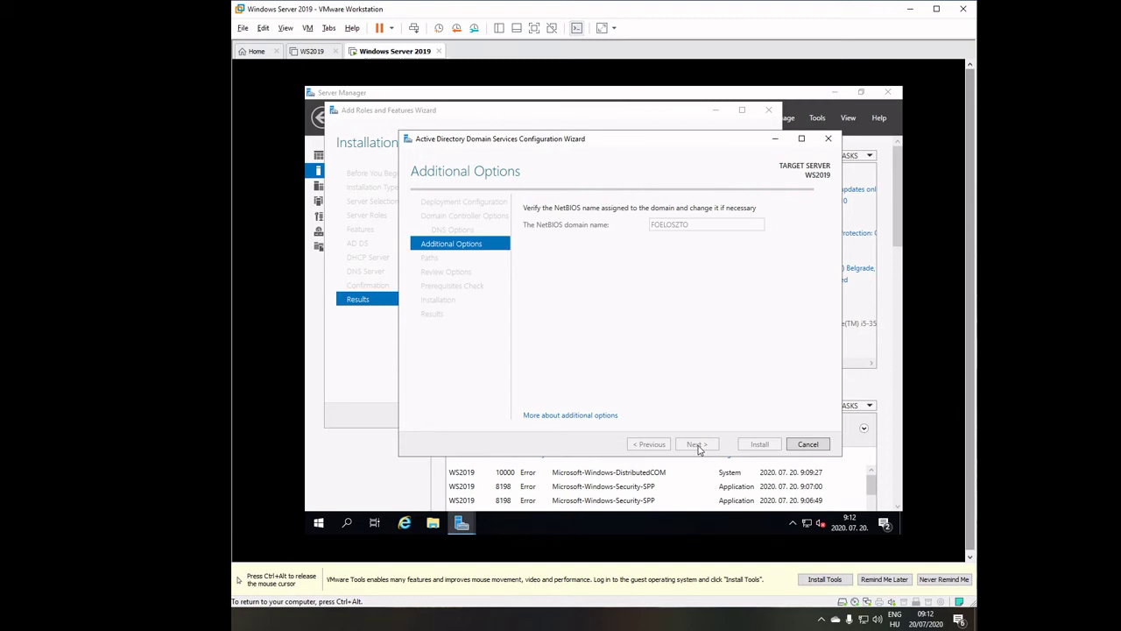
pyautogui.click(698, 447)
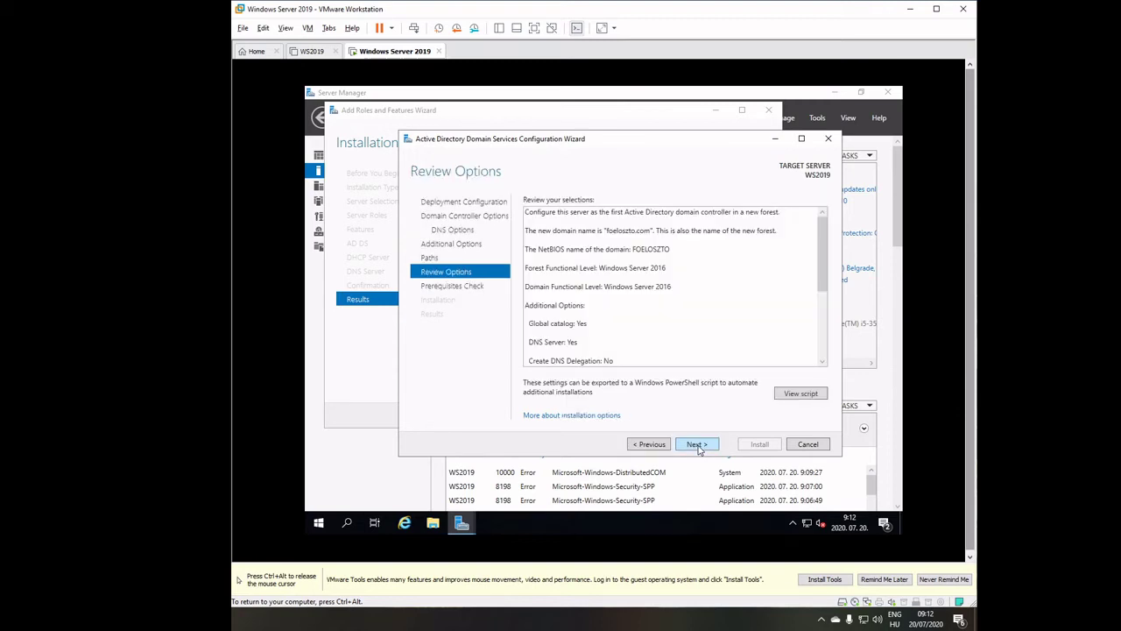
pyautogui.click(697, 444)
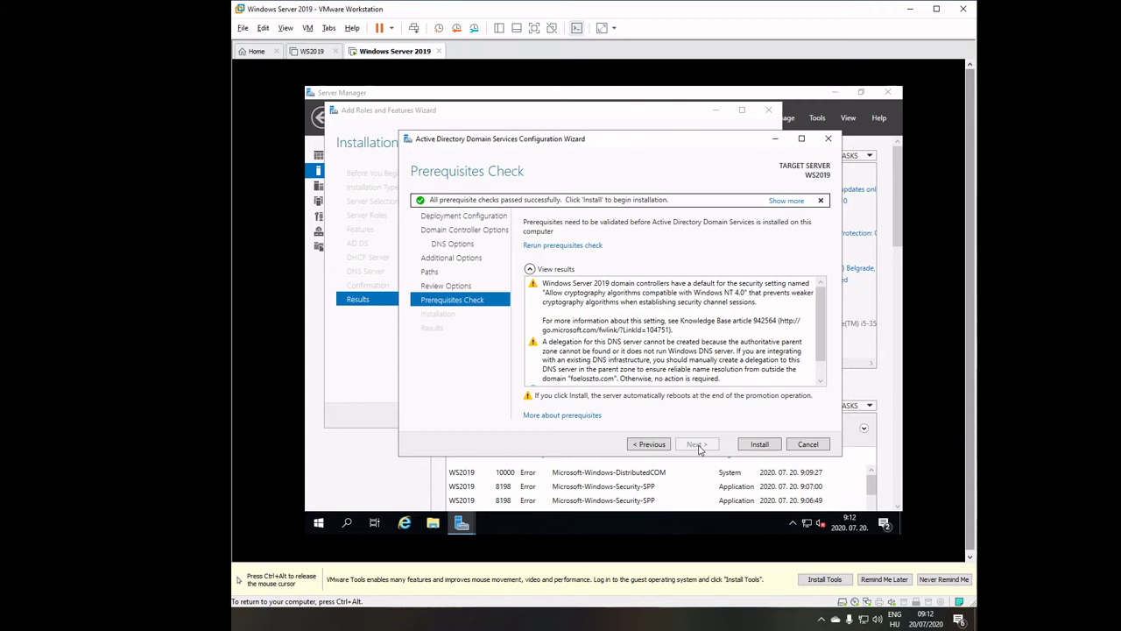
pyautogui.click(757, 447)
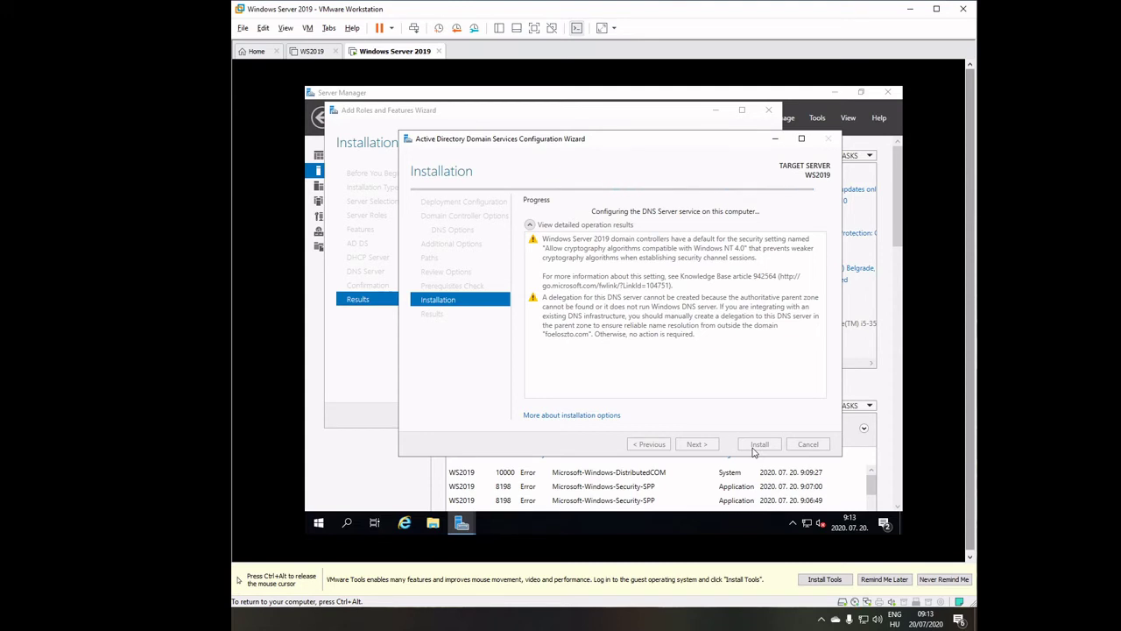
# Release the mouse from the VM with Ctrl+Alt while the AD DS installation runs.
pyautogui.hotkey('ctrl', 'alt')
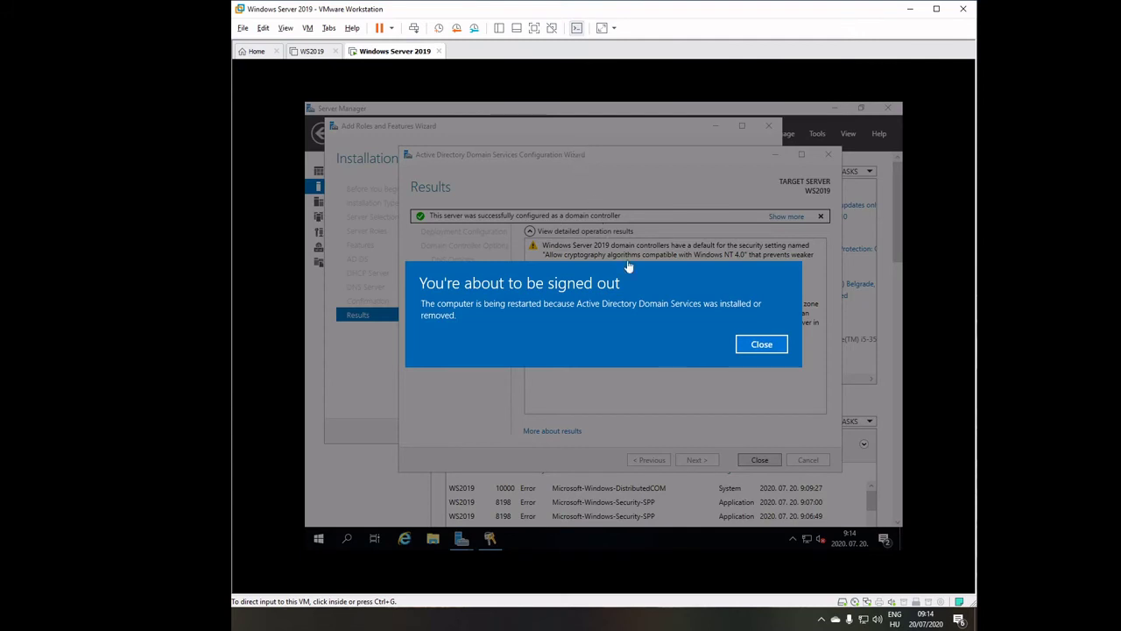
# Close the 'You're about to be signed out' notice so the server restarts.
pyautogui.click(749, 348)
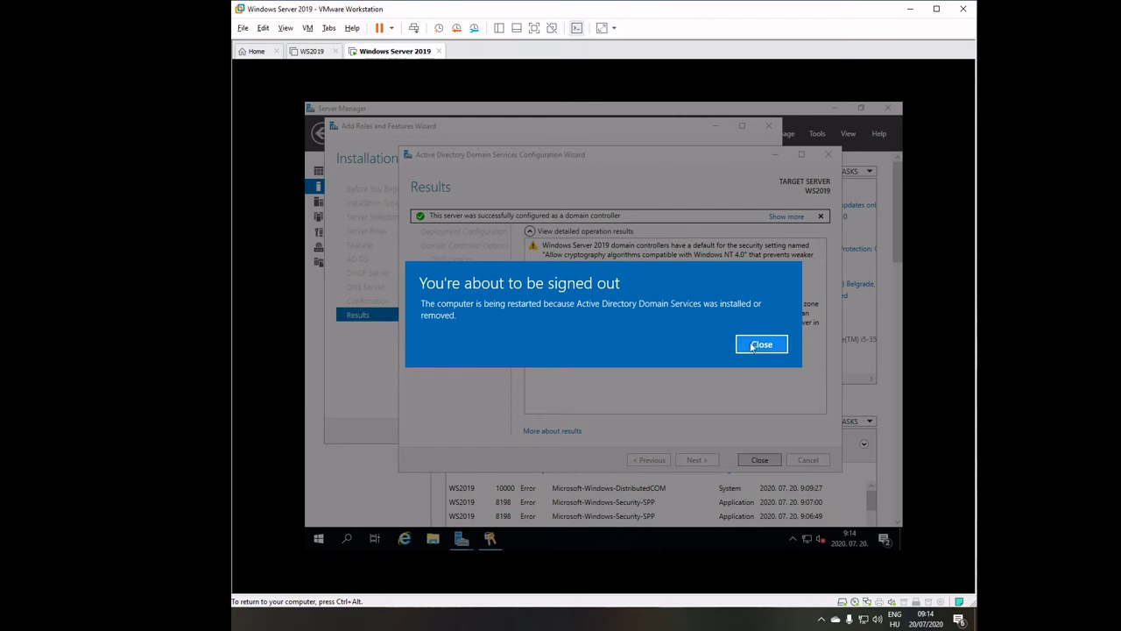
pyautogui.click(755, 346)
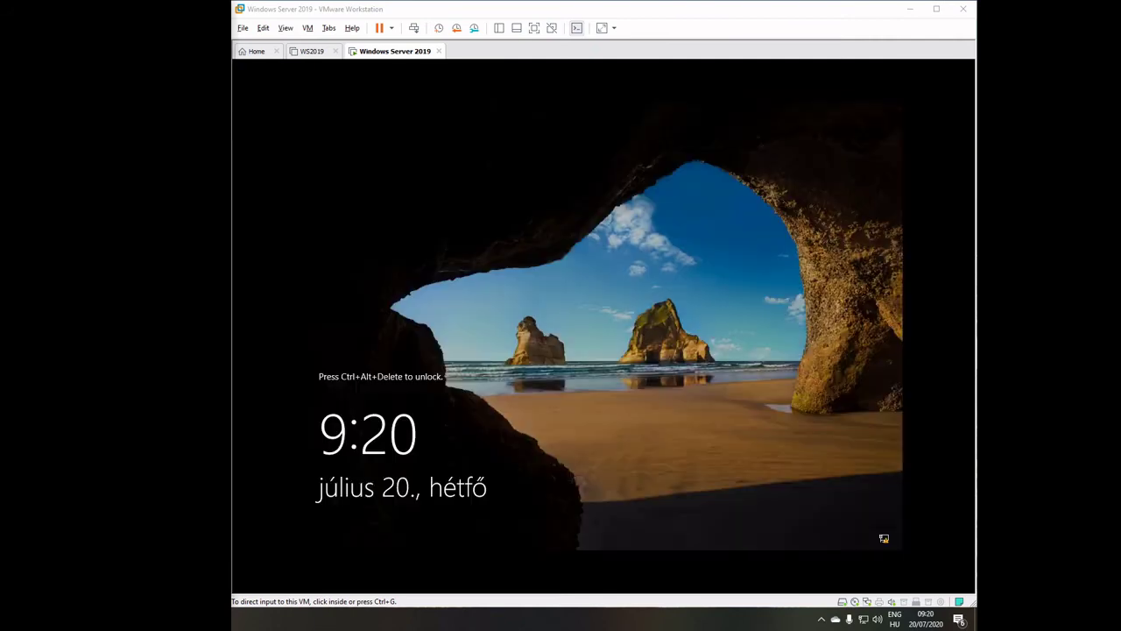
# Send Ctrl+Alt+Del and sign in with the FOELOSZTO Administrator password.
pyautogui.click(528, 368)
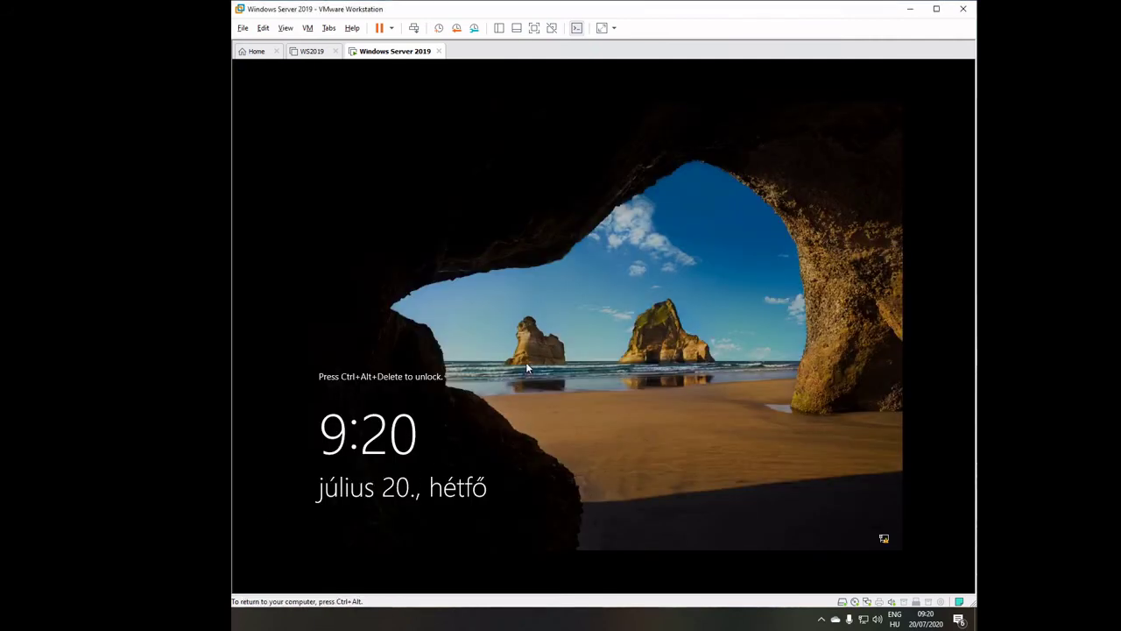
pyautogui.hotkey('ctrl', 'alt')
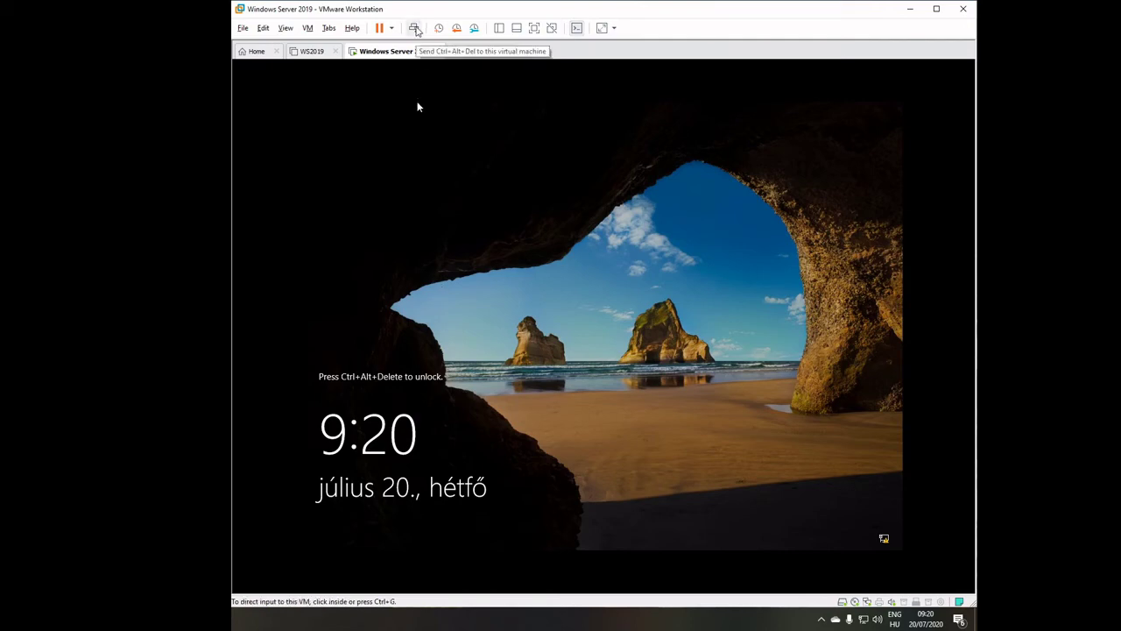
pyautogui.click(414, 28)
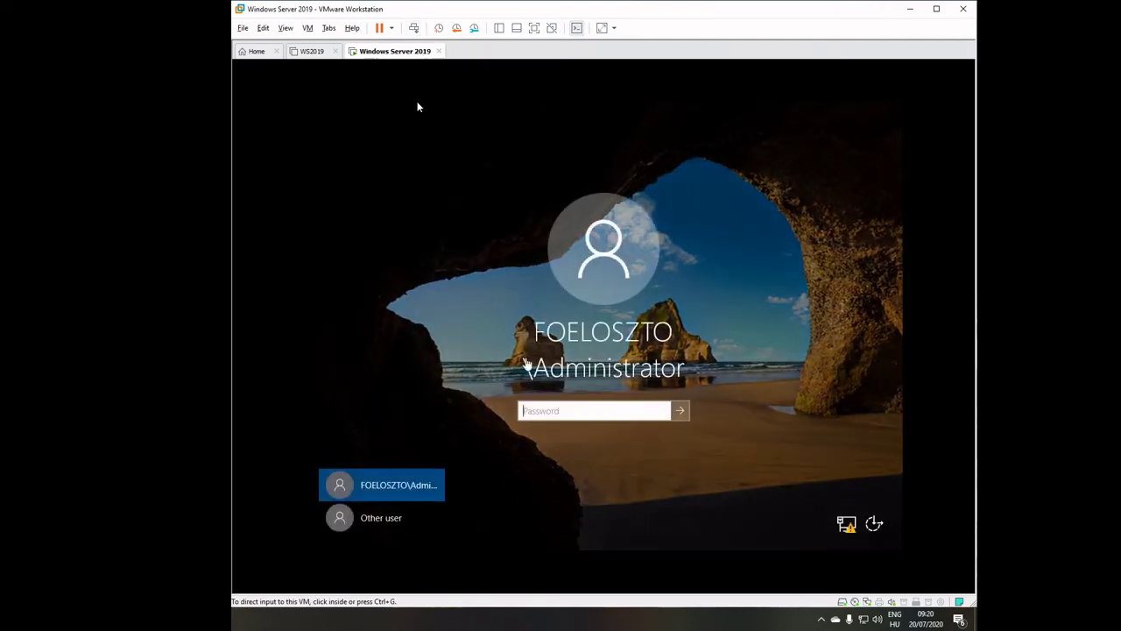
pyautogui.click(535, 410)
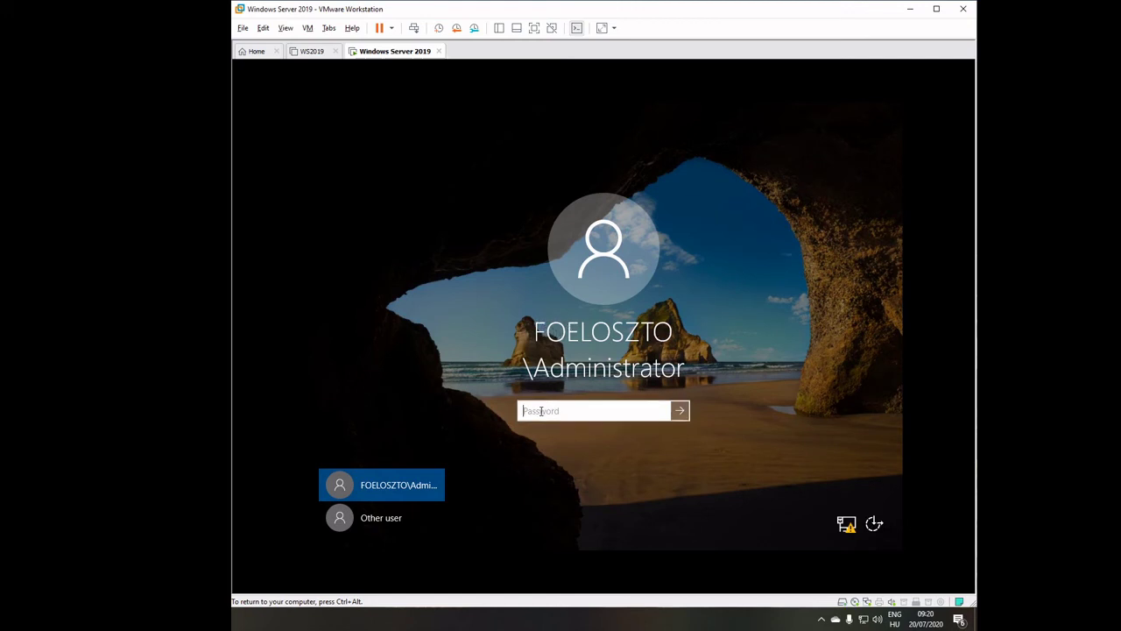
pyautogui.write('••••••••••')
pyautogui.press('Return')
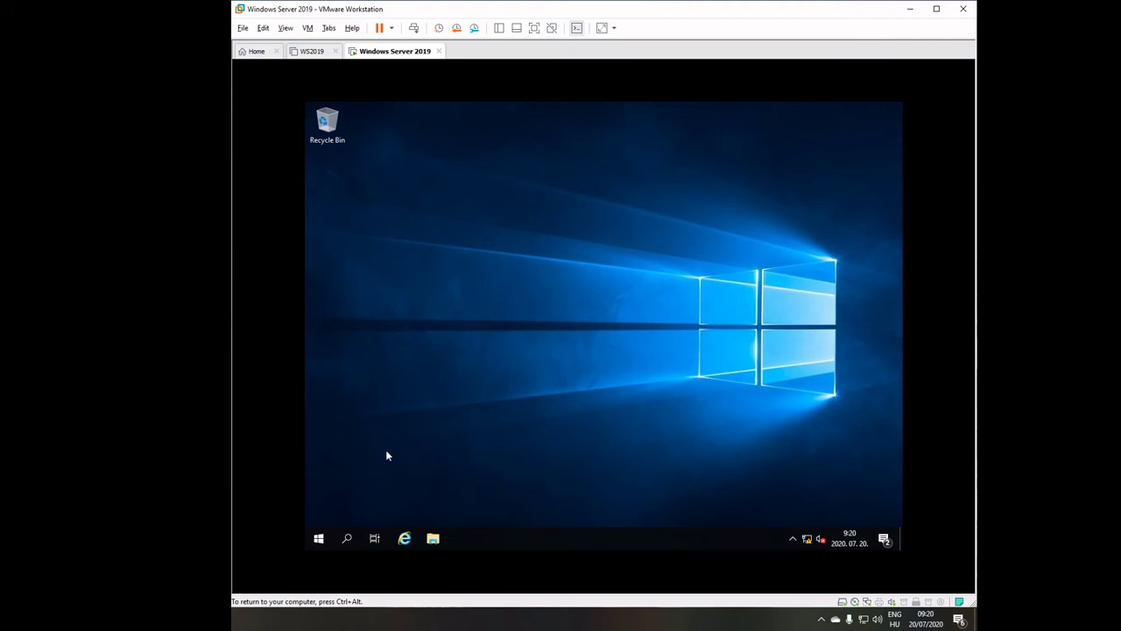
# Launch Server Manager from the Start menu.
pyautogui.click(319, 538)
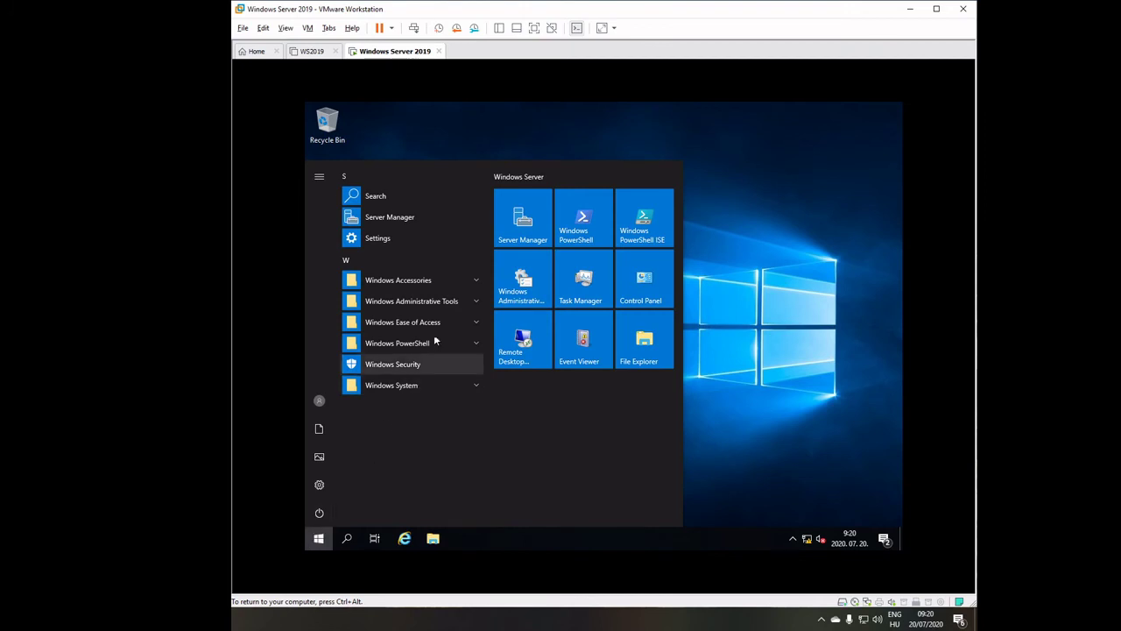
pyautogui.click(520, 226)
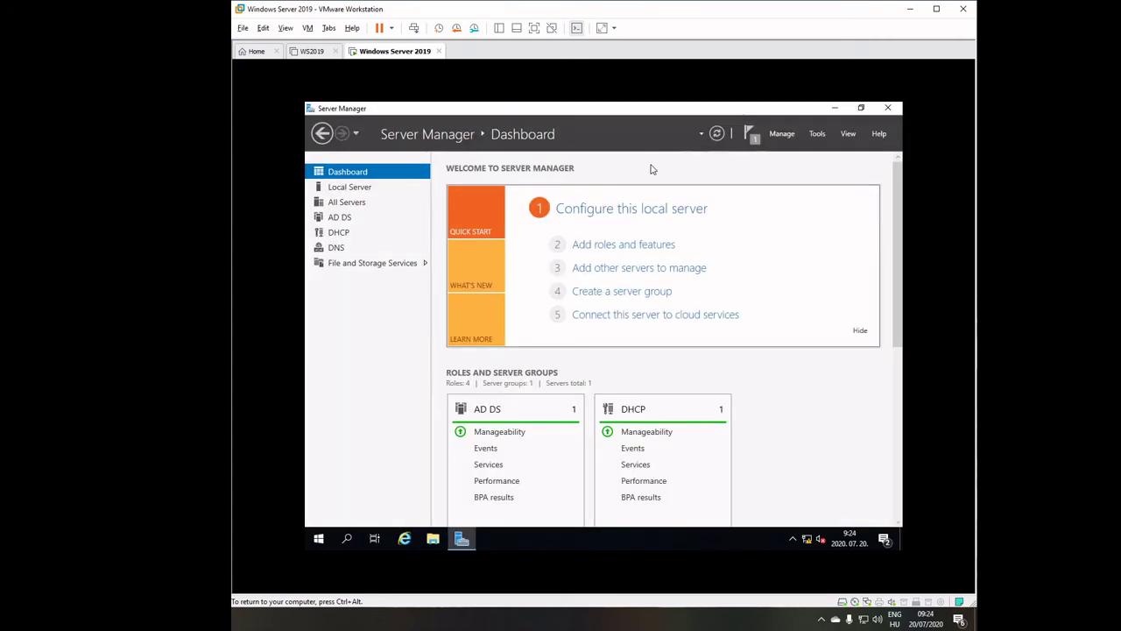
pyautogui.click(820, 134)
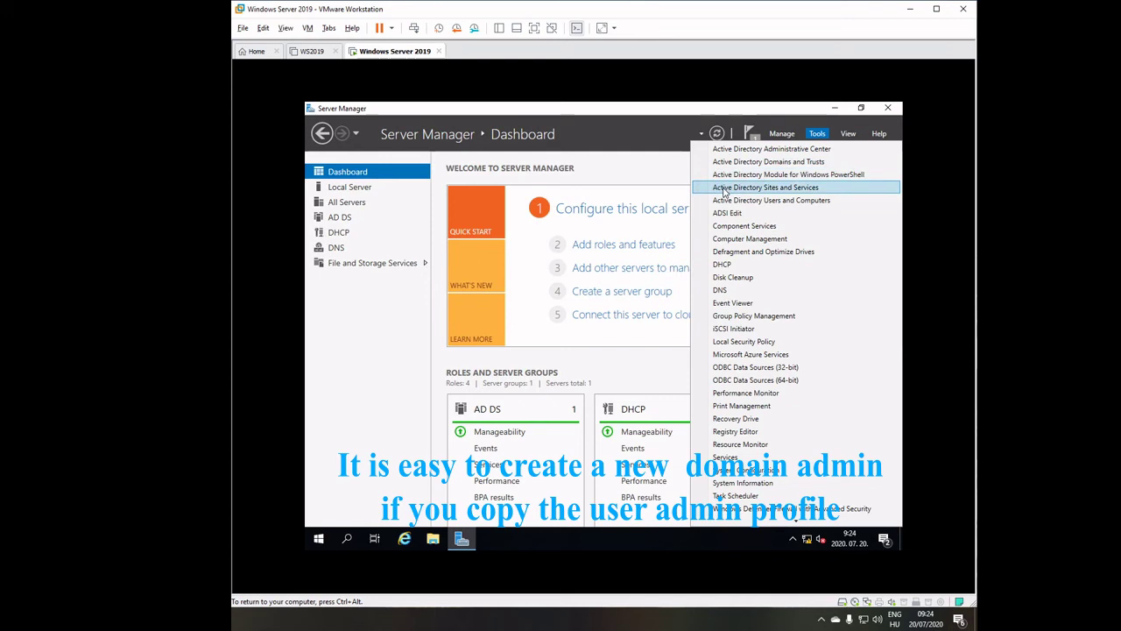
pyautogui.click(722, 201)
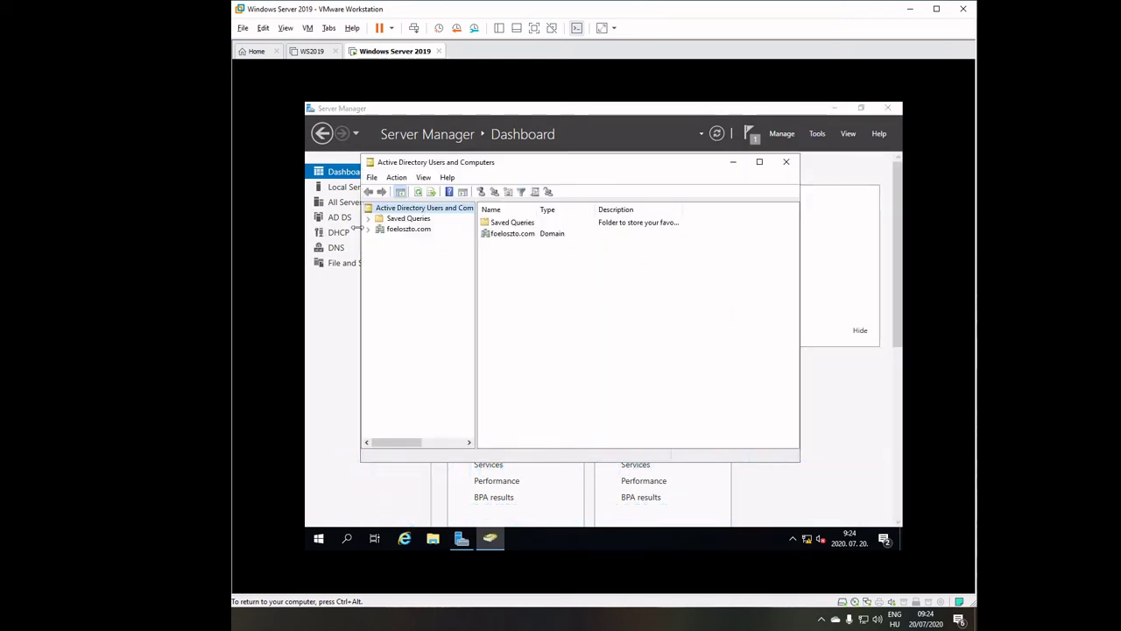
pyautogui.click(368, 228)
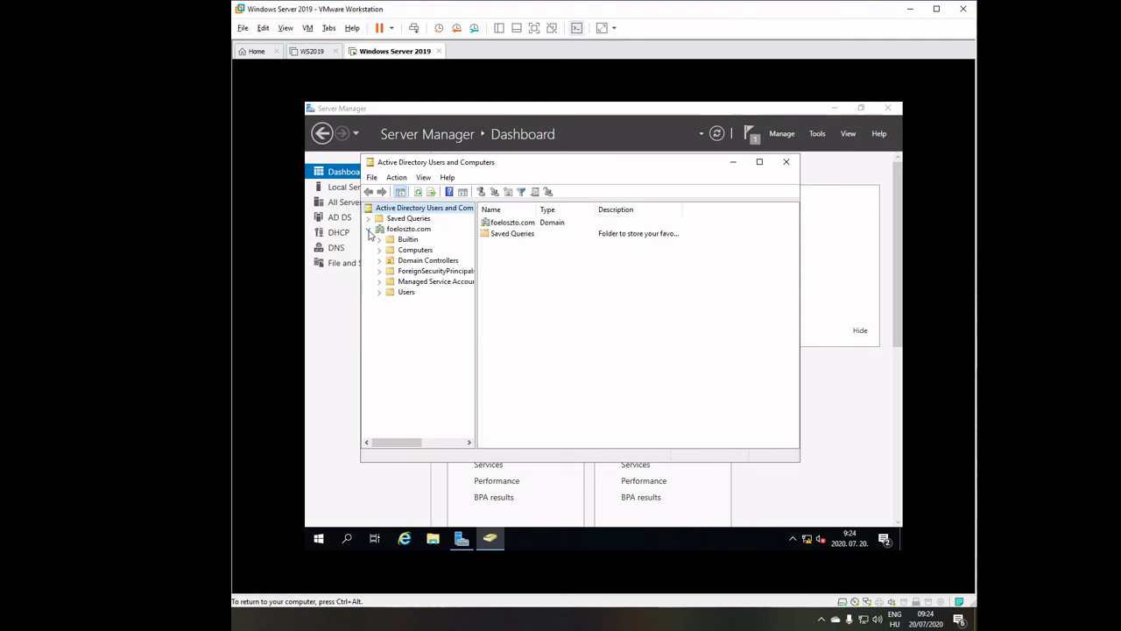
pyautogui.click(403, 294)
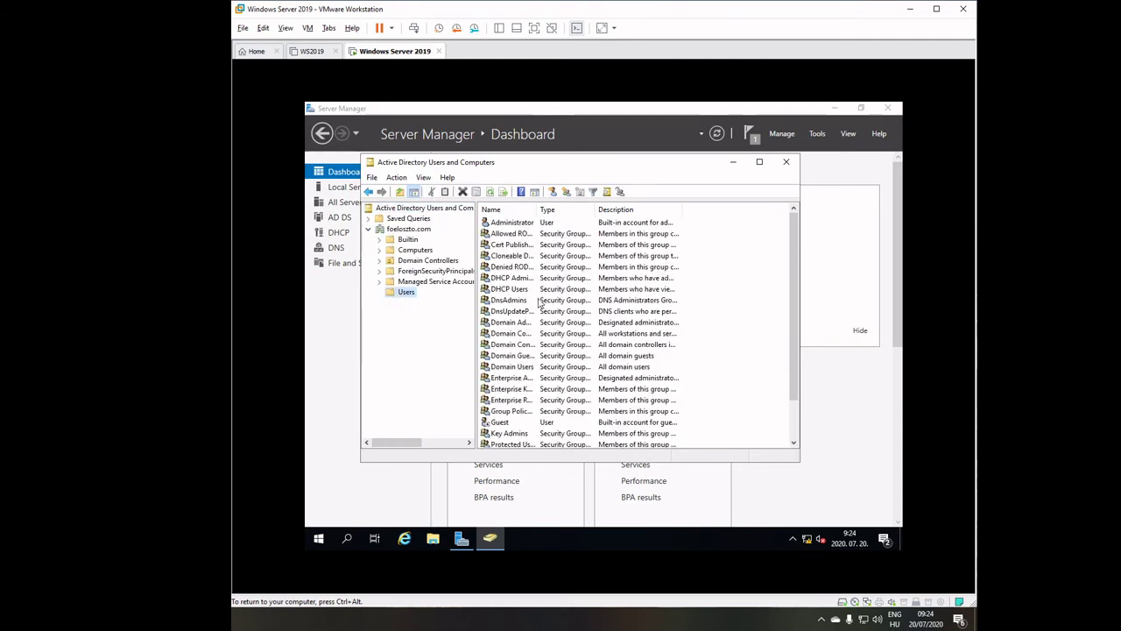
pyautogui.click(504, 224)
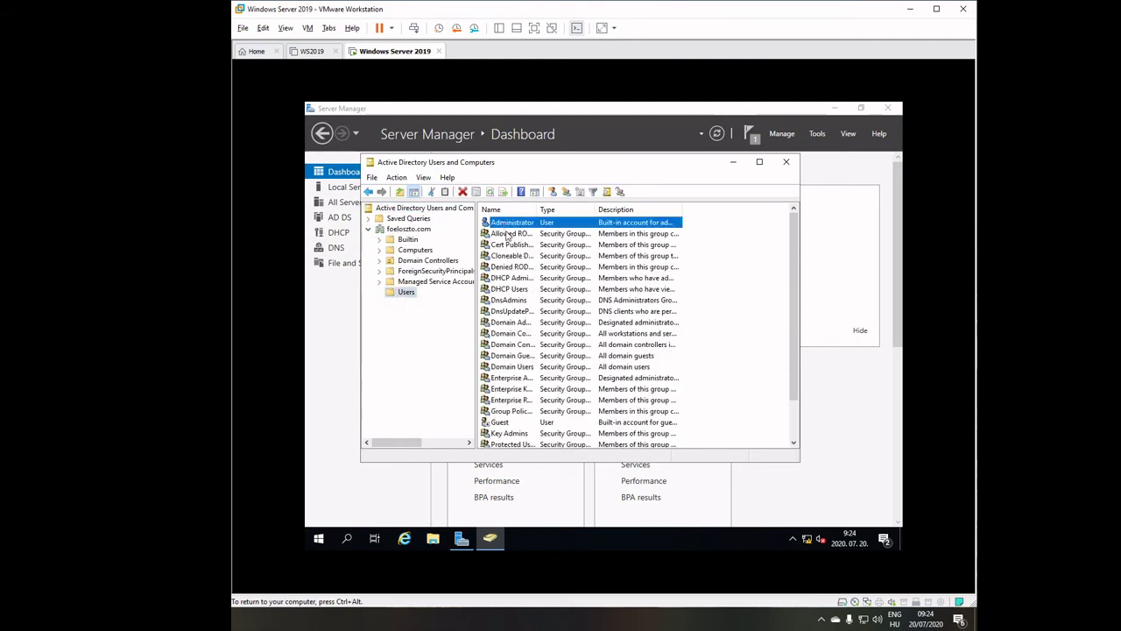
pyautogui.rightClick(513, 224)
pyautogui.click(539, 385)
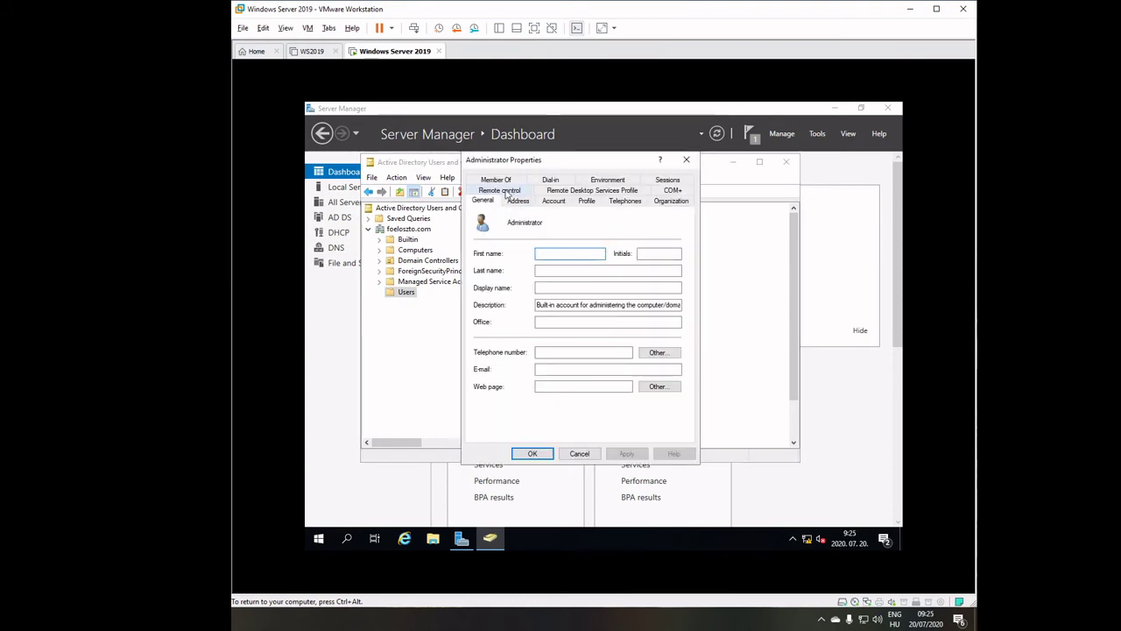
pyautogui.click(508, 181)
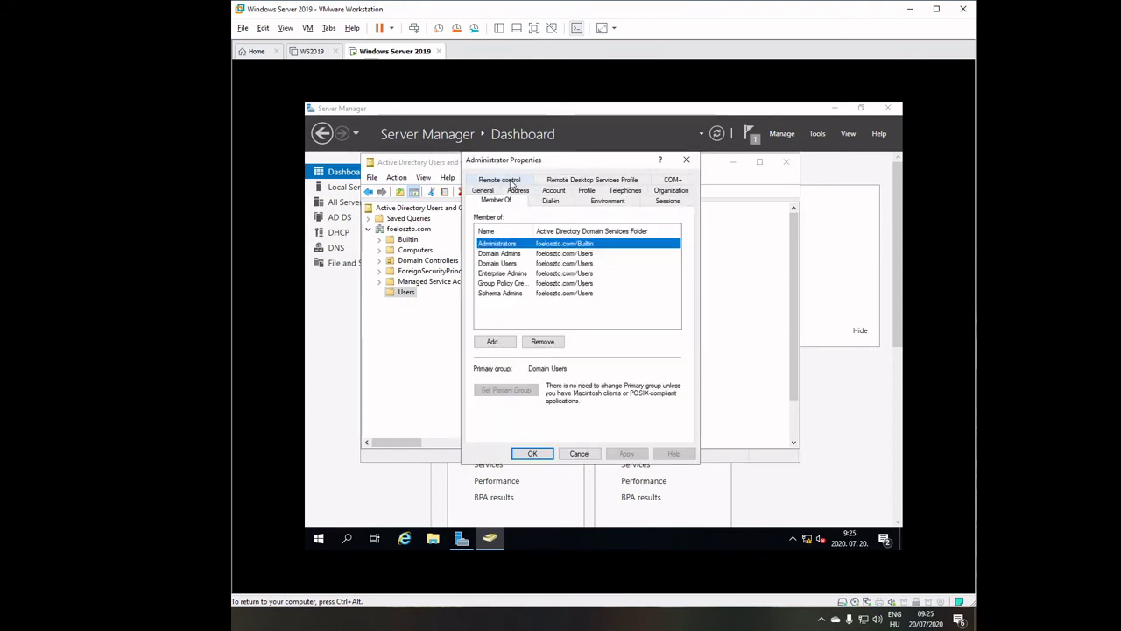
pyautogui.click(492, 257)
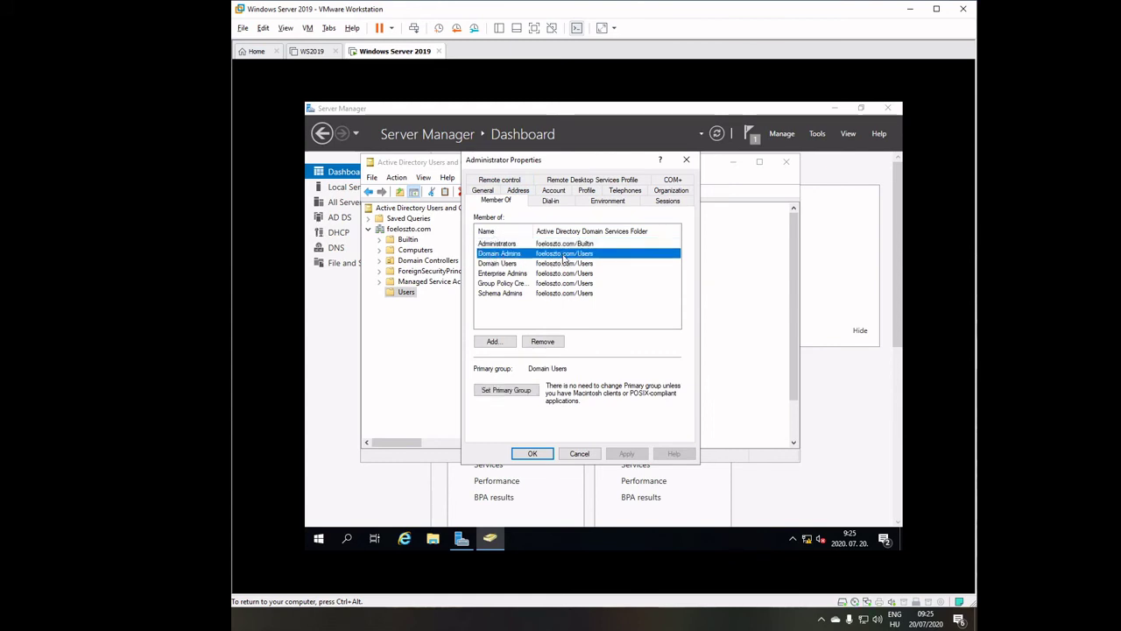
pyautogui.click(583, 454)
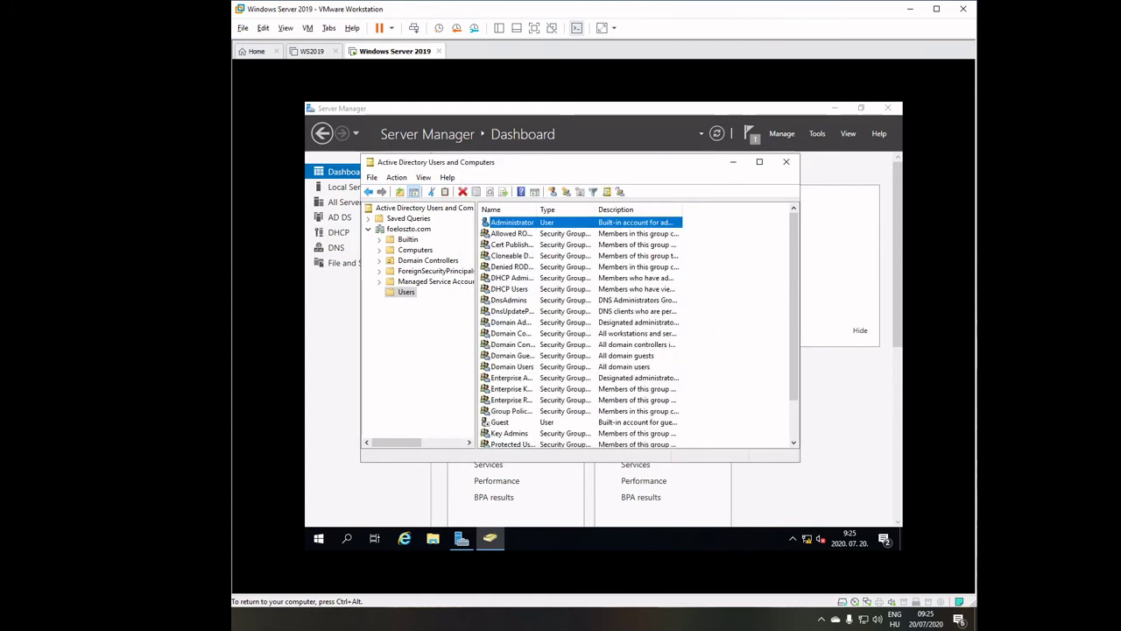
# Copy the Administrator account and enter the new user's first name, last name and logon name.
pyautogui.rightClick(509, 225)
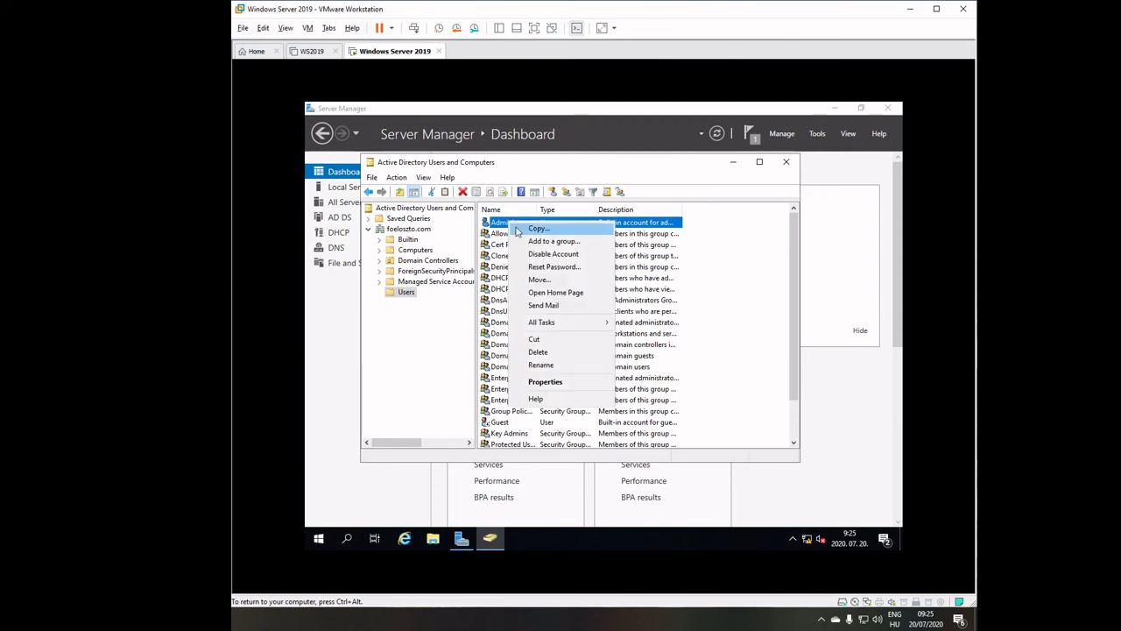
pyautogui.click(532, 227)
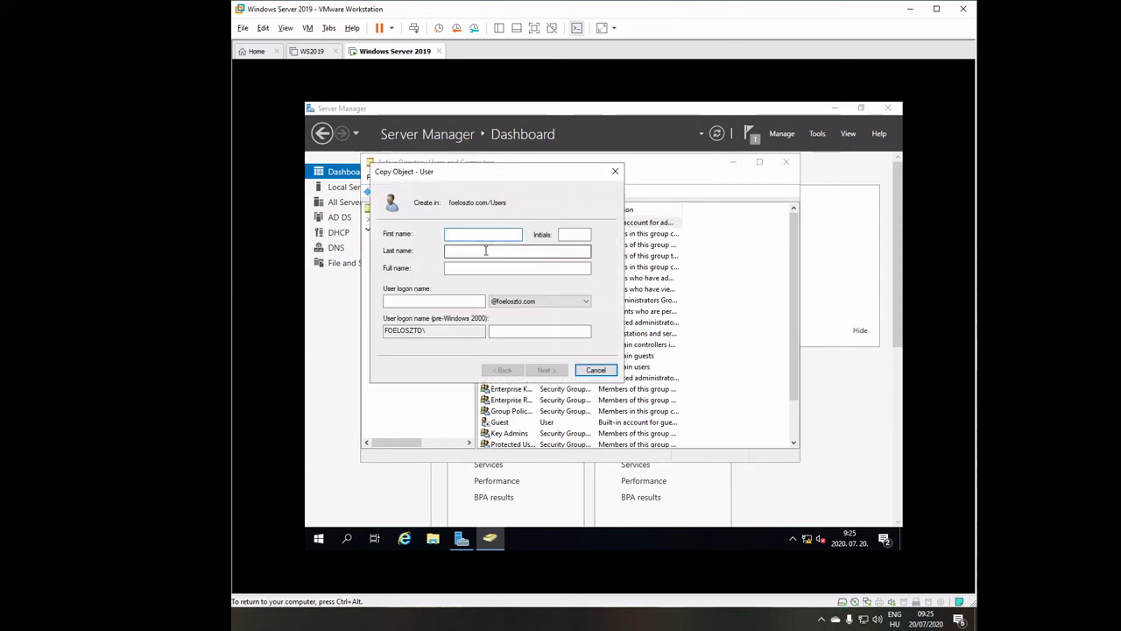
pyautogui.write('I')
pyautogui.press('Tab')
pyautogui.press('Tab')
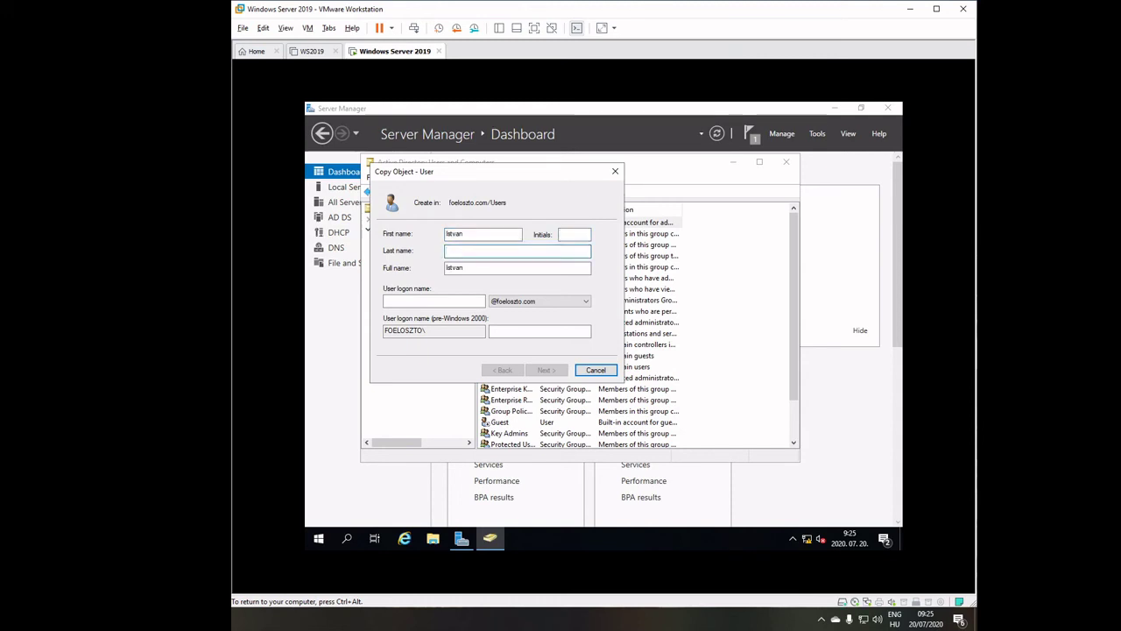
pyautogui.write('Radics')
pyautogui.press('Tab')
pyautogui.press('Tab')
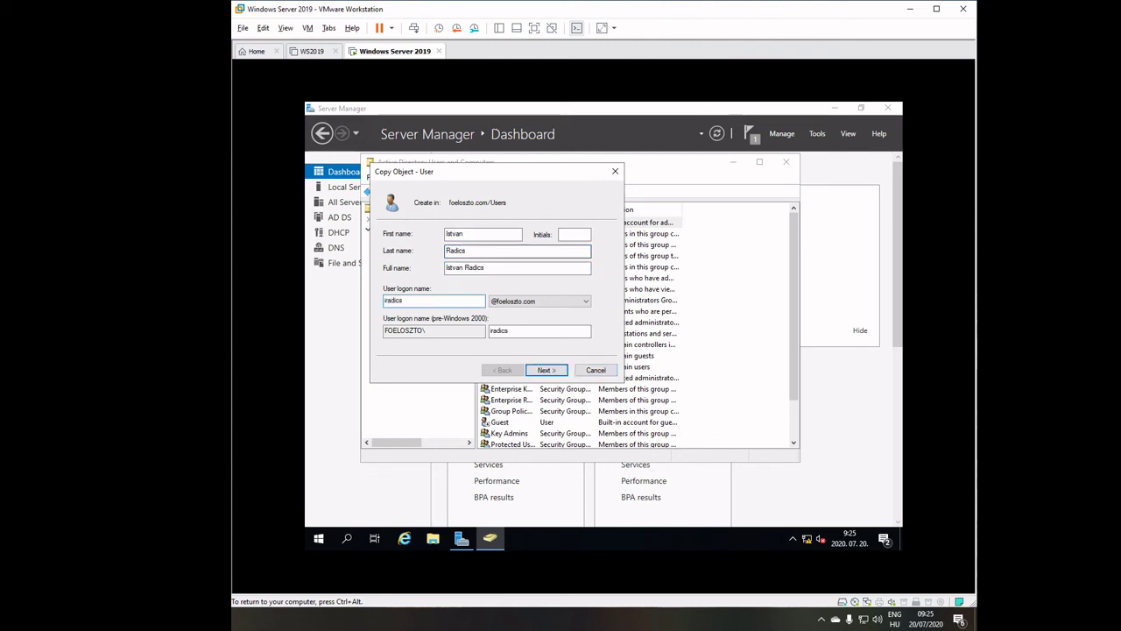
# Enter and confirm the new user's password, then finish creating the account.
pyautogui.click(544, 370)
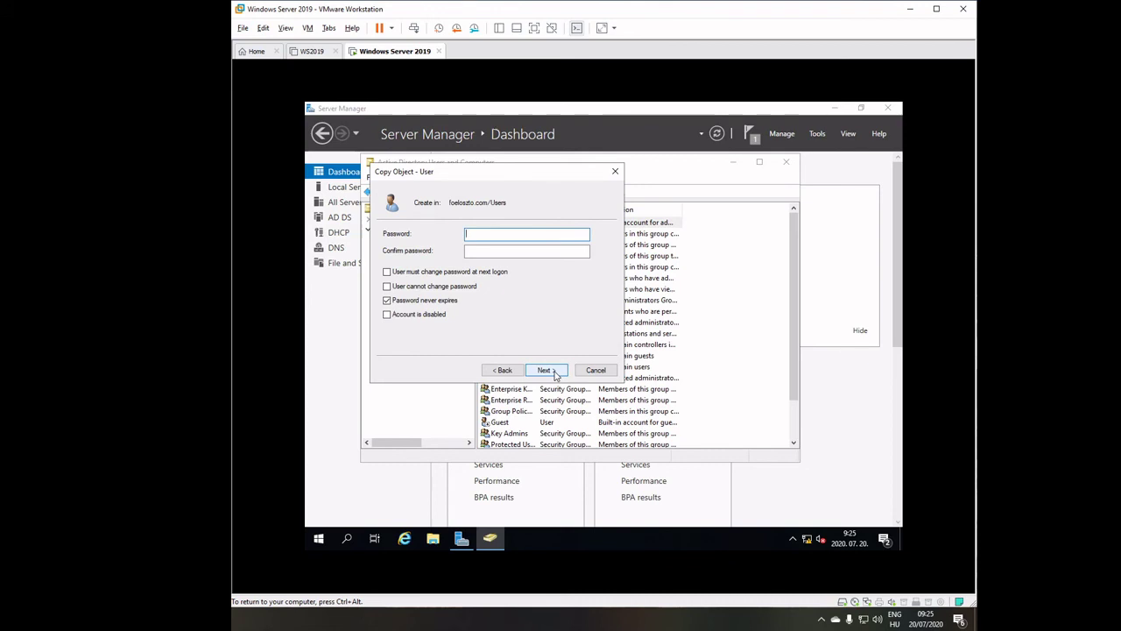
pyautogui.write('*********')
pyautogui.click(526, 250)
pyautogui.write('**')
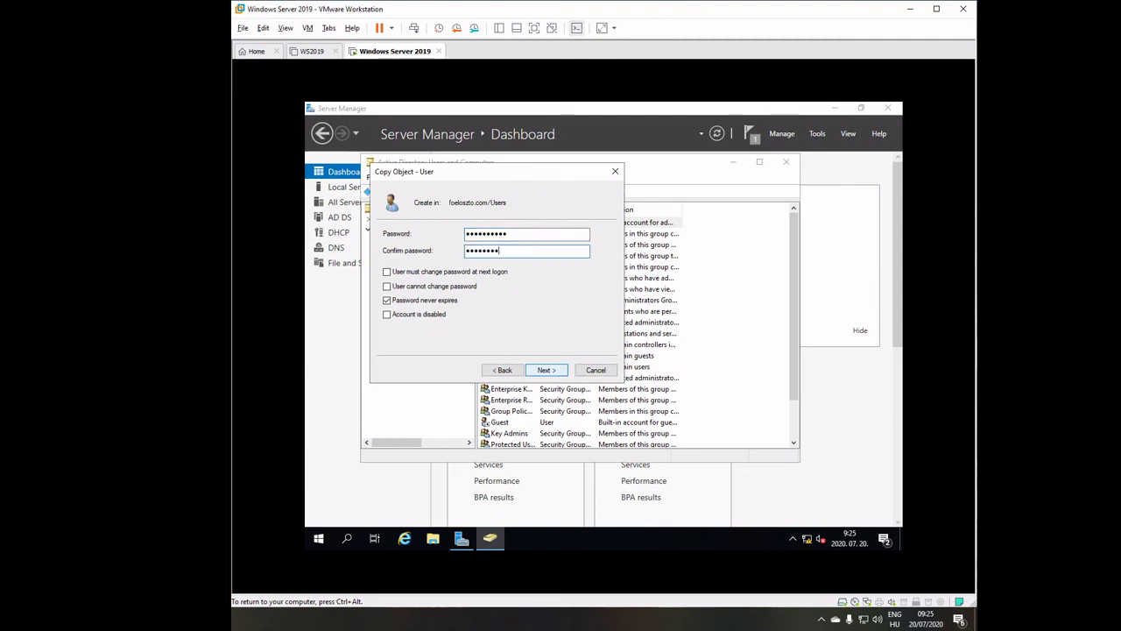
pyautogui.write('********')
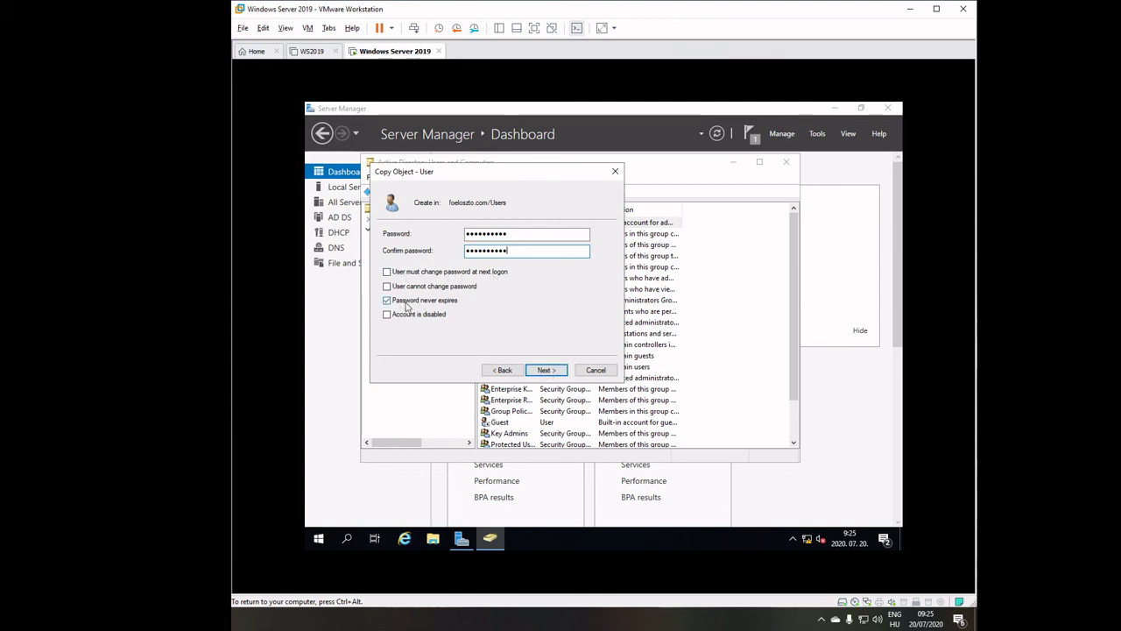
pyautogui.click(545, 371)
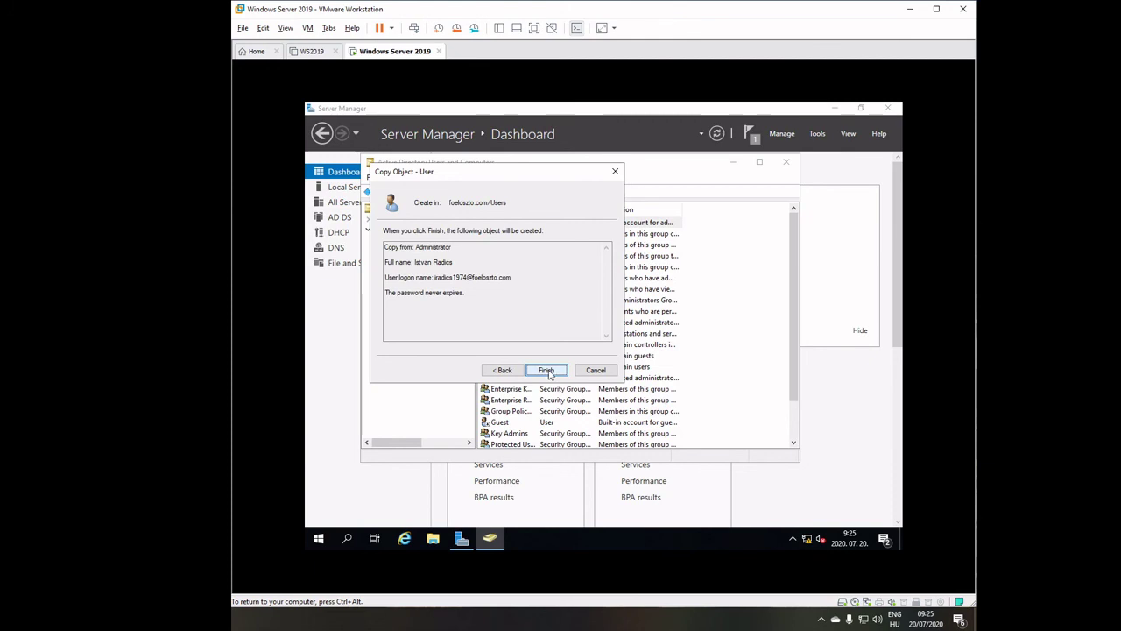
pyautogui.click(545, 370)
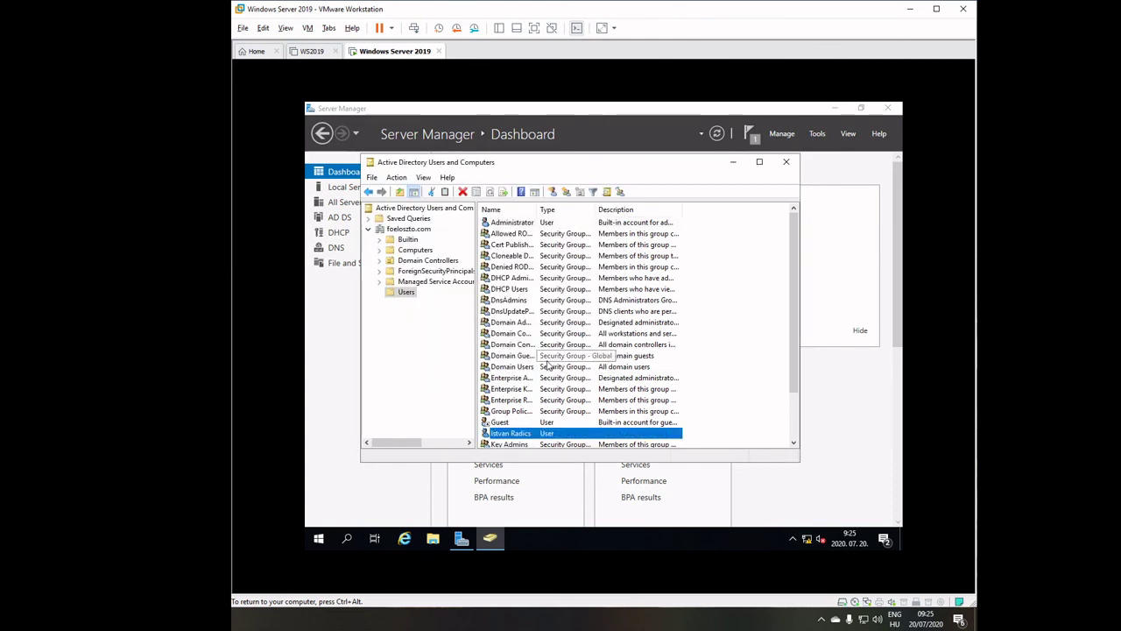
# Close Active Directory Users and Computers, sign the Administrator out, and reach the sign-in screen.
pyautogui.click(786, 161)
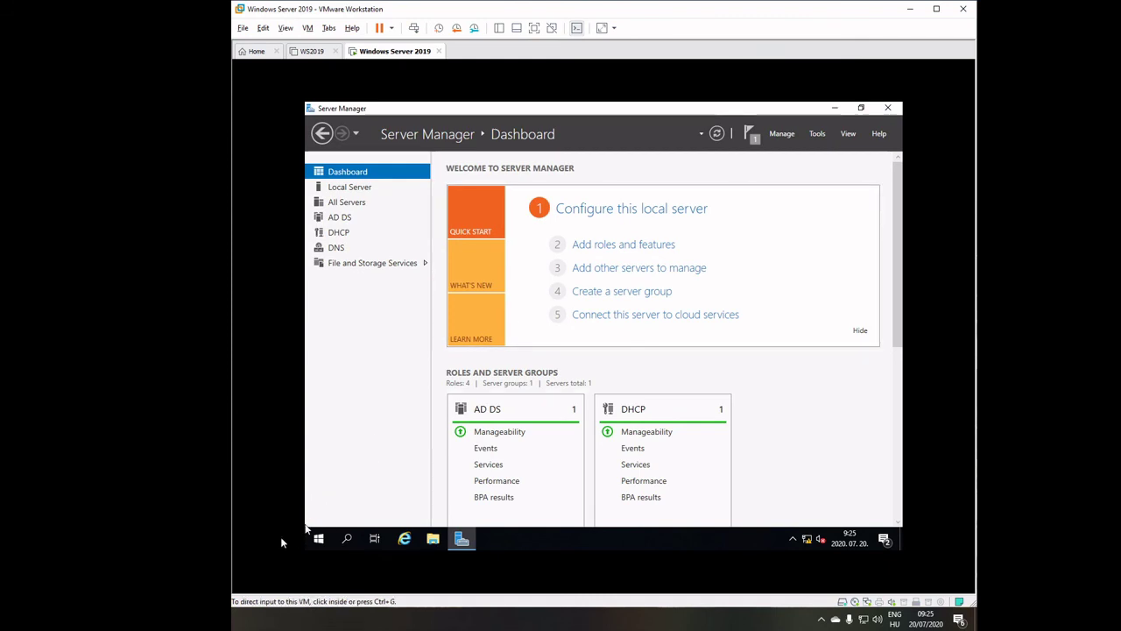
pyautogui.click(318, 539)
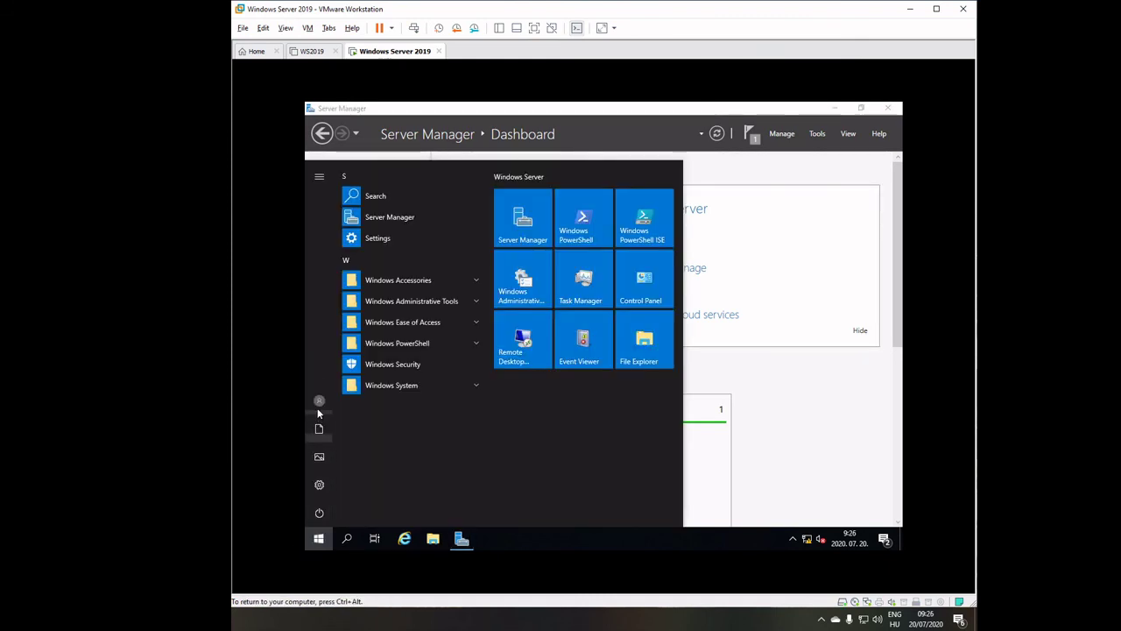
pyautogui.click(319, 400)
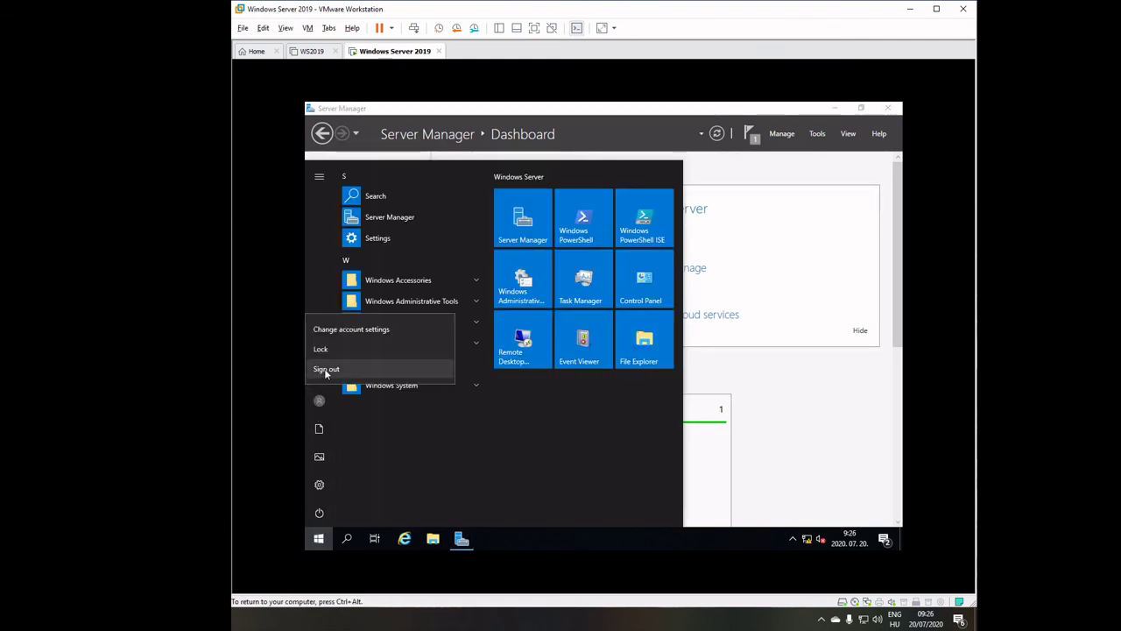
pyautogui.click(325, 369)
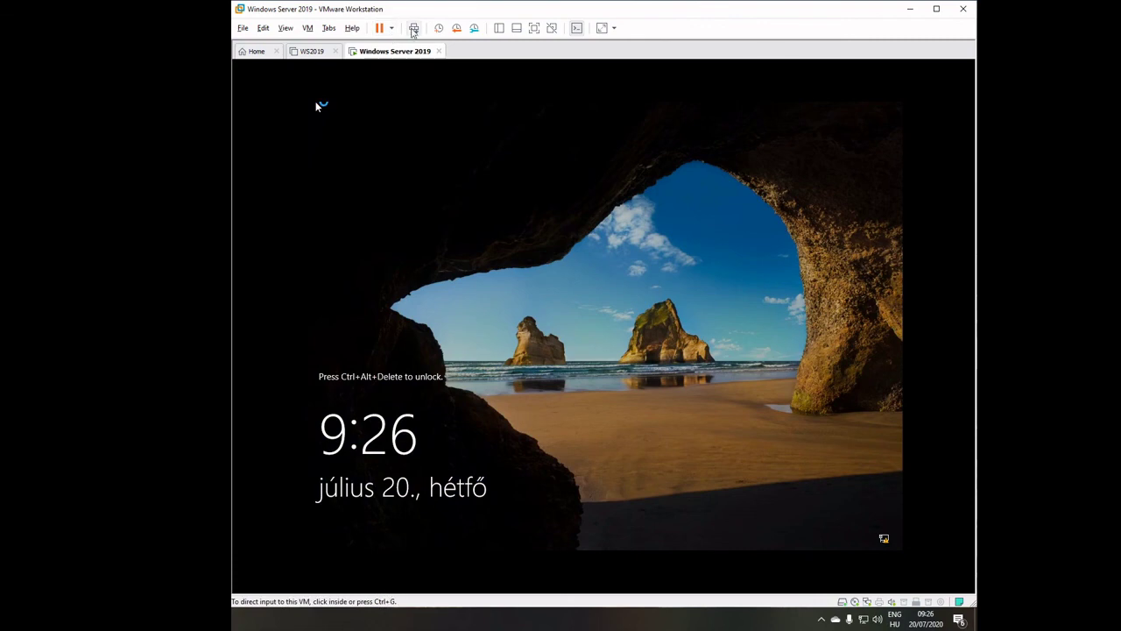
pyautogui.click(414, 28)
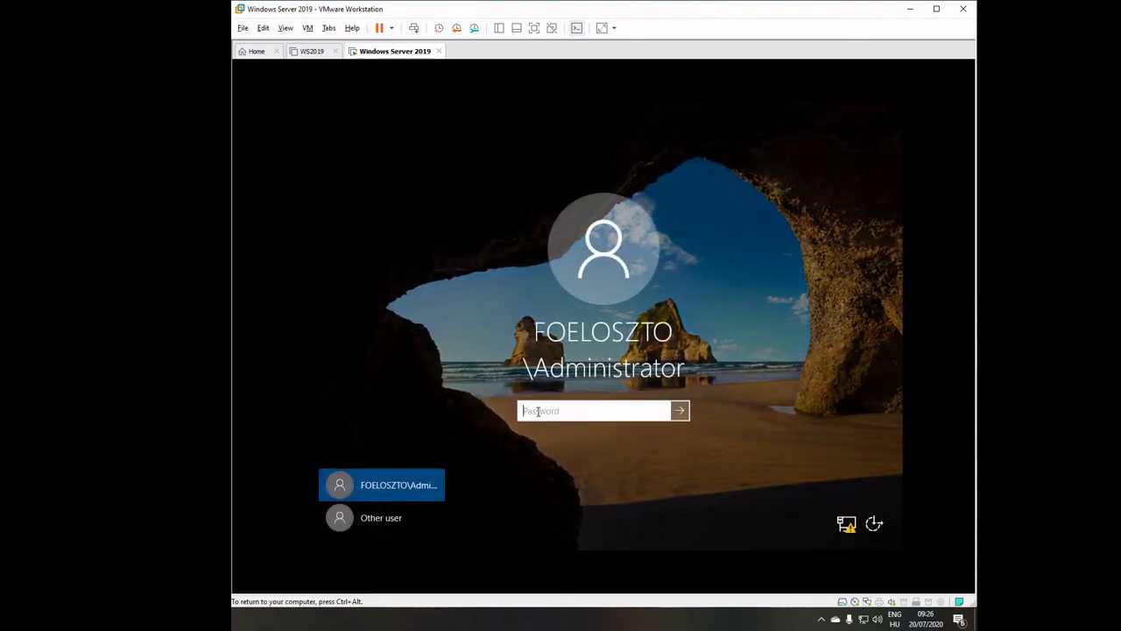
pyautogui.write('•••••••••••')
pyautogui.press('BackSpace')
pyautogui.press('BackSpace')
pyautogui.press('BackSpace')
pyautogui.press('BackSpace')
pyautogui.press('BackSpace')
pyautogui.press('BackSpace')
pyautogui.press('BackSpace')
pyautogui.press('BackSpace')
pyautogui.press('BackSpace')
pyautogui.press('BackSpace')
pyautogui.press('BackSpace')
# Sign in through Other user as the new foeloszto domain user with its password.
pyautogui.click(379, 515)
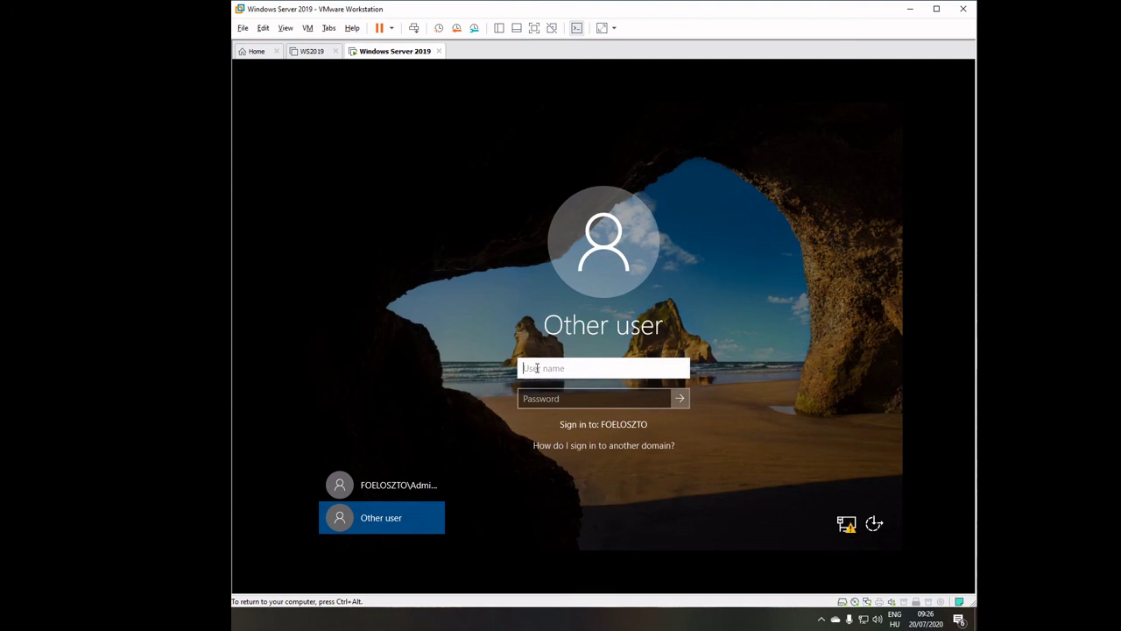
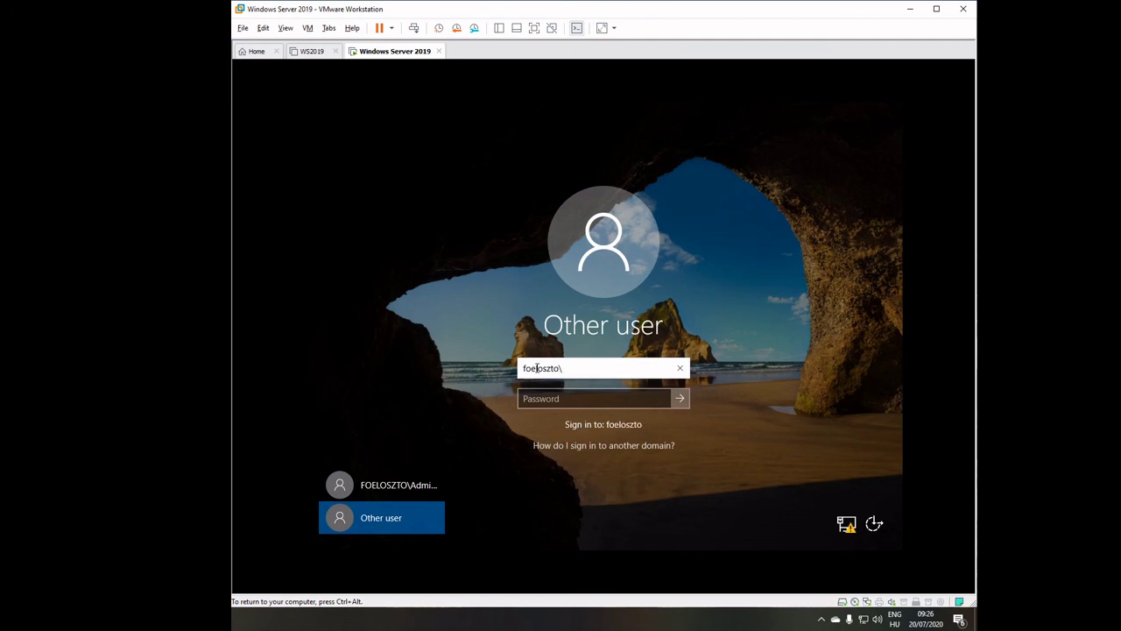
pyautogui.press('Tab')
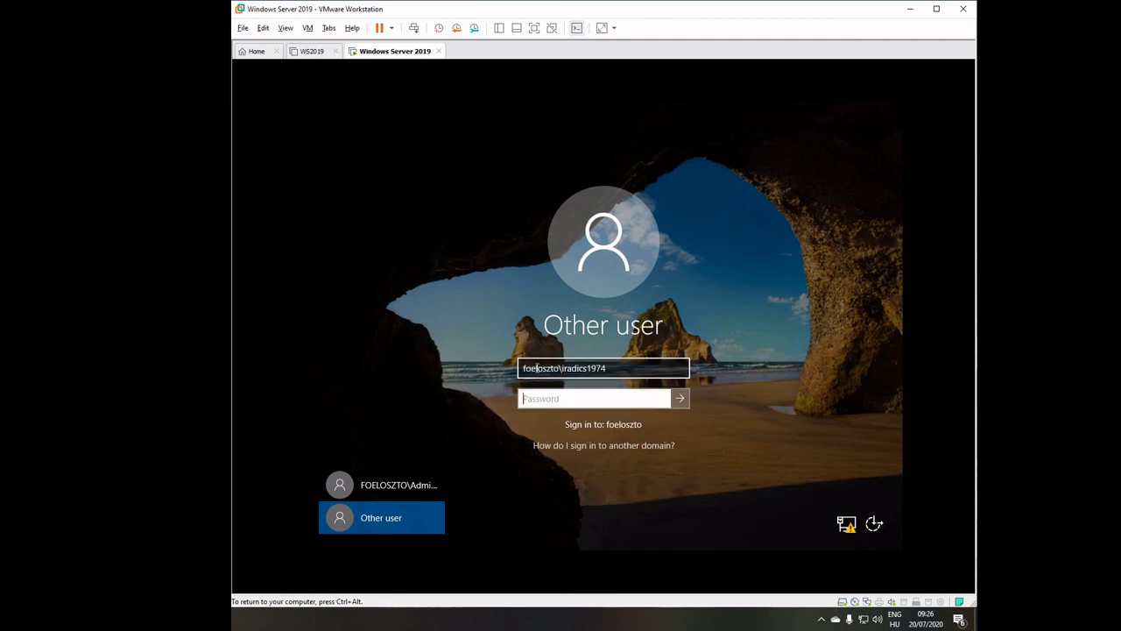
pyautogui.write('xxxxxxxxxx')
pyautogui.press('Return')
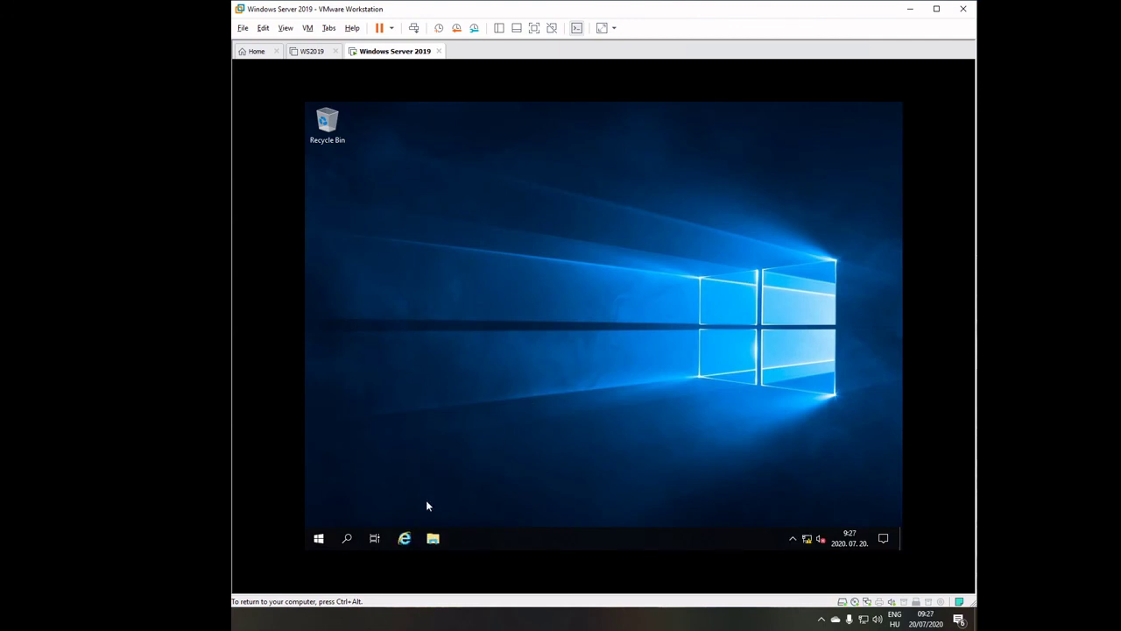
# Open This PC's System properties from File Explorer and check the signed-in account in Start.
pyautogui.click(433, 538)
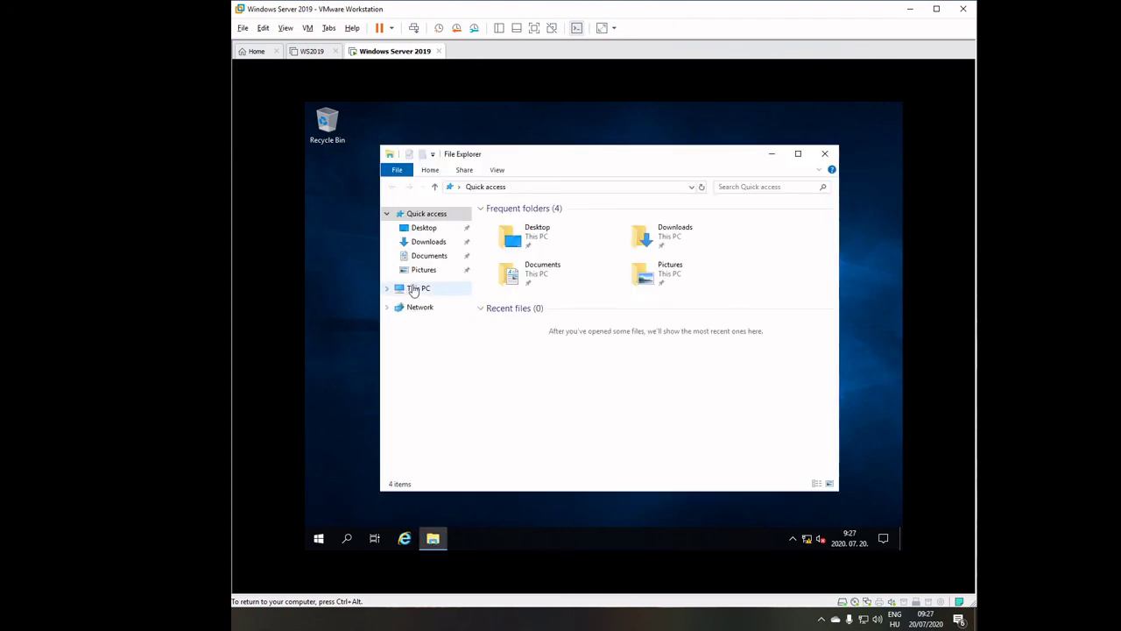
pyautogui.rightClick(413, 288)
pyautogui.click(446, 438)
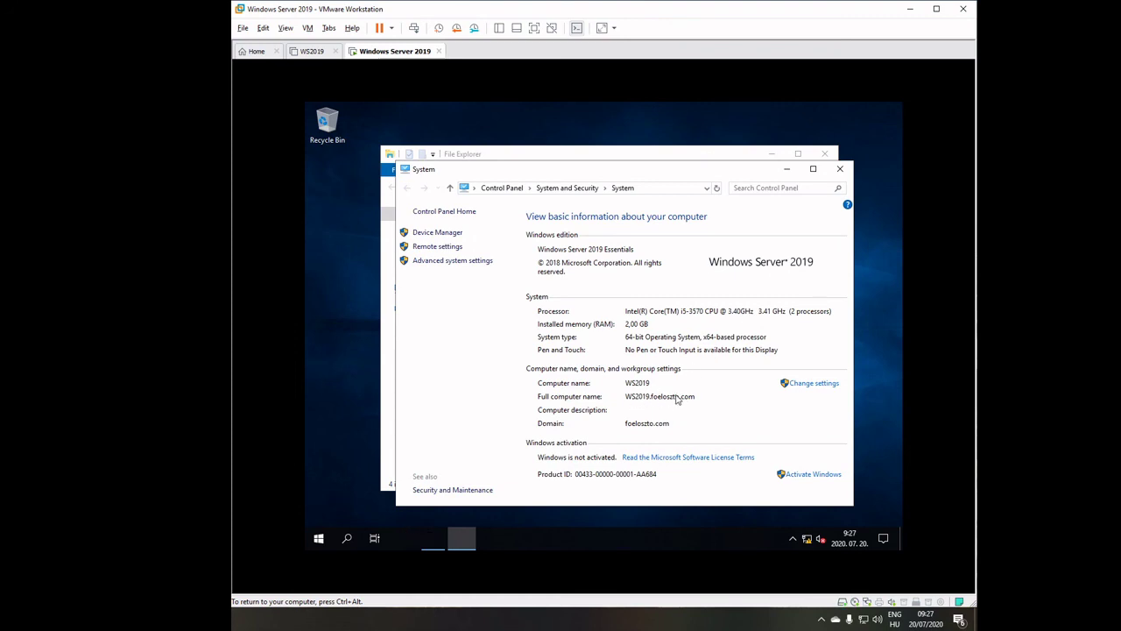
pyautogui.click(318, 539)
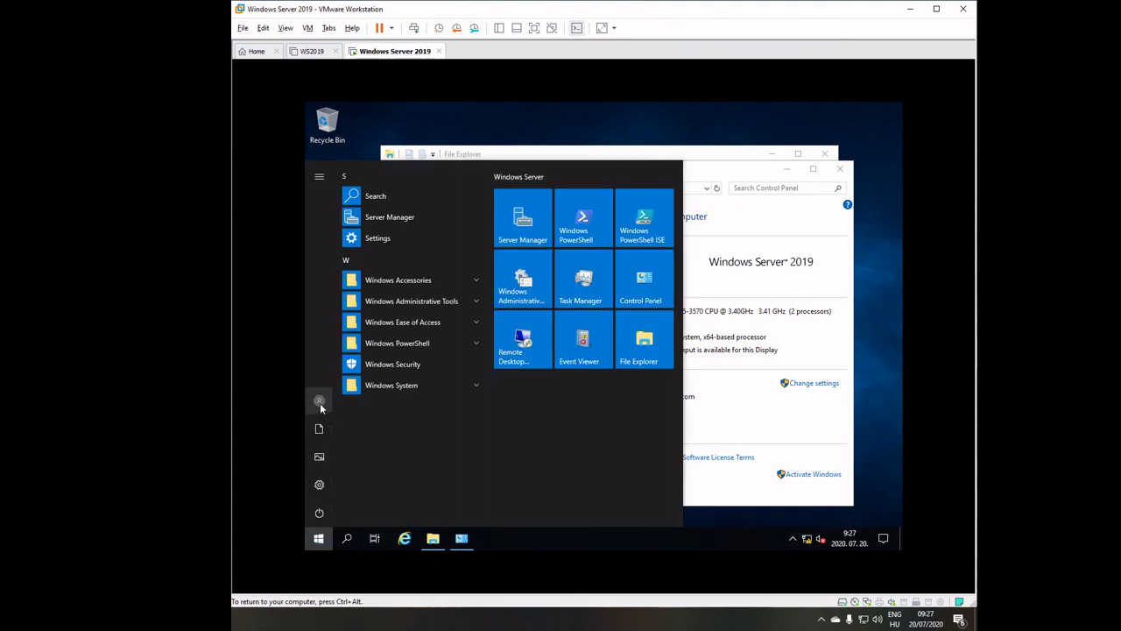